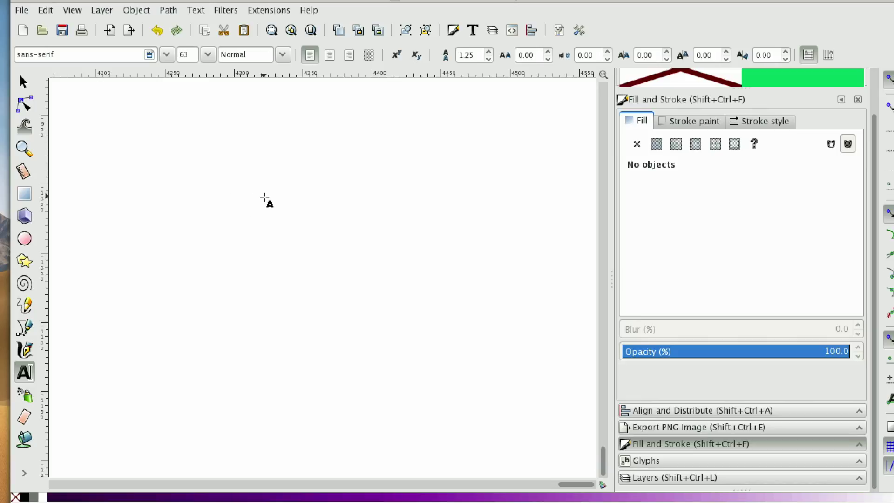
# Step: Add the text "hello" in sans-serif at size 32 on the empty canvas
pyautogui.press('e')
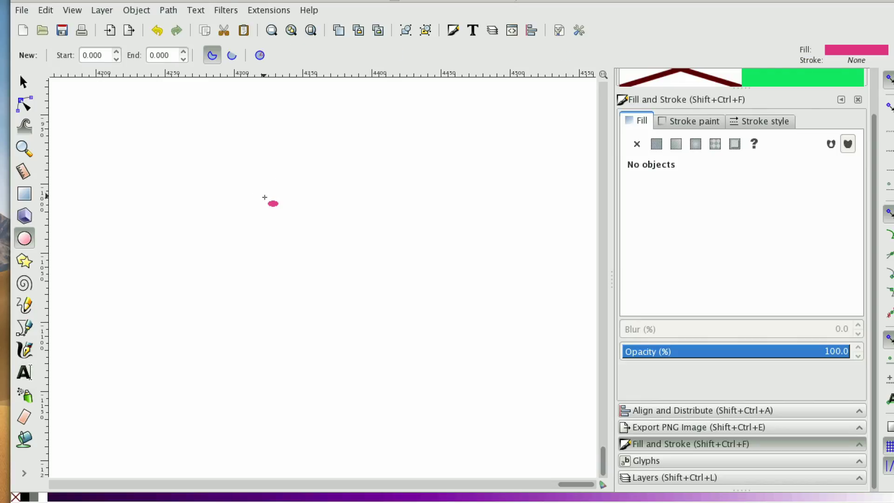
pyautogui.click(244, 174)
pyautogui.click(25, 373)
pyautogui.click(195, 245)
pyautogui.write('h')
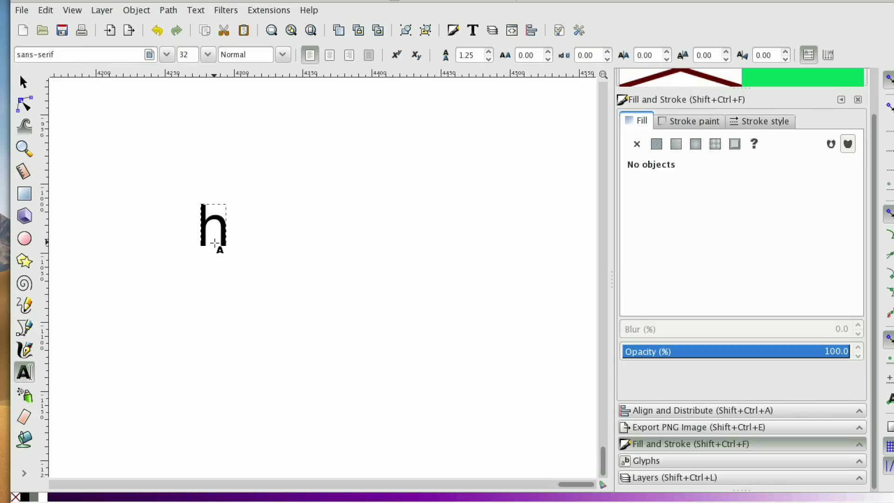
pyautogui.write('ello')
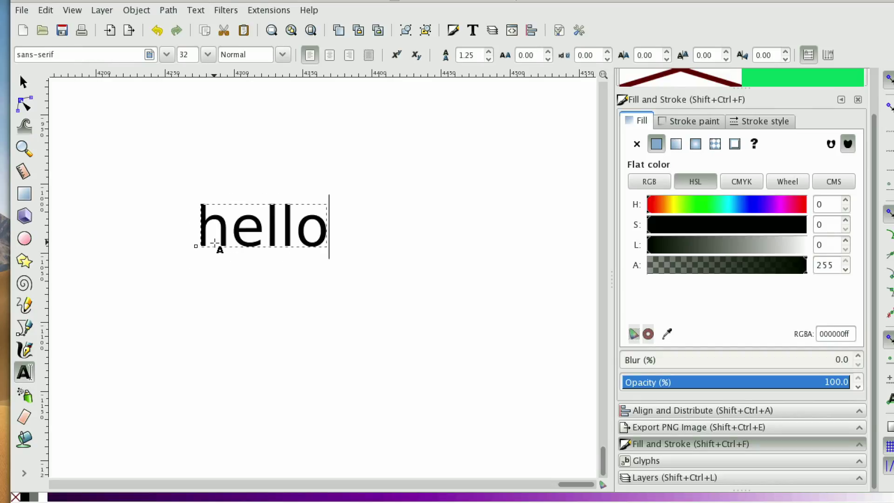
# Step: Set all of the "hello" text to Bold and finish editing it
pyautogui.hotkey('ctrl', 'a')
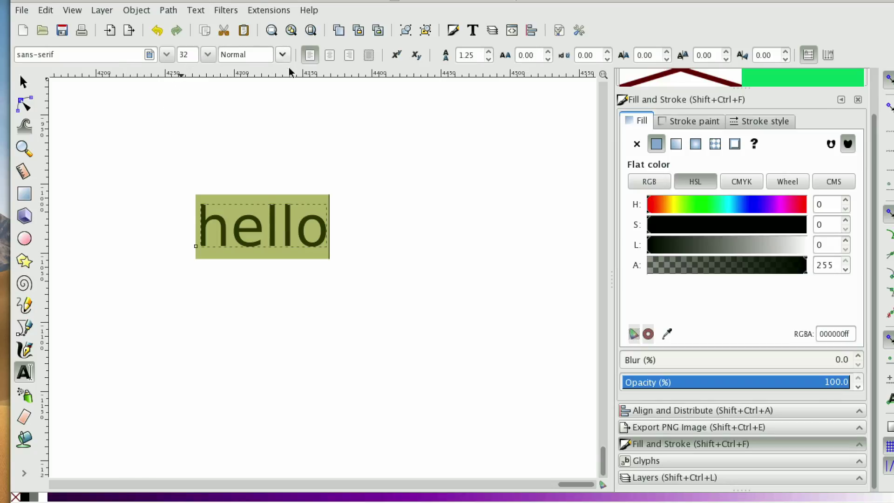
pyautogui.click(279, 55)
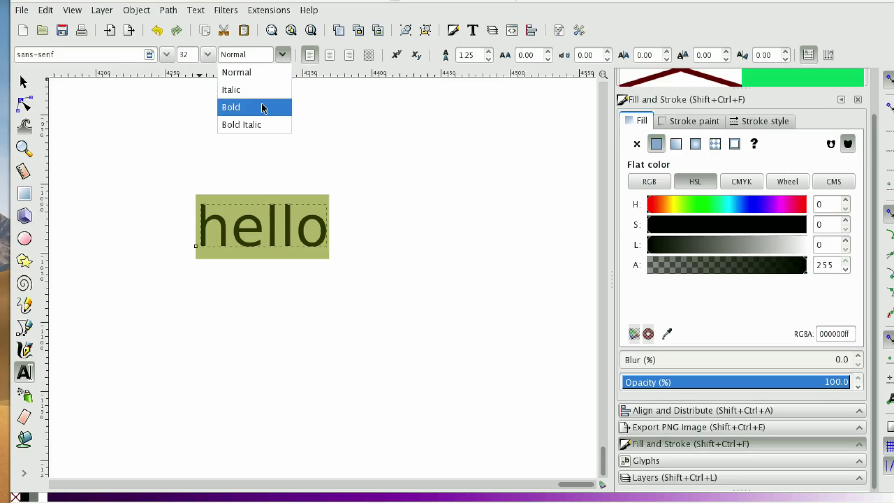
pyautogui.click(259, 106)
pyautogui.click(23, 82)
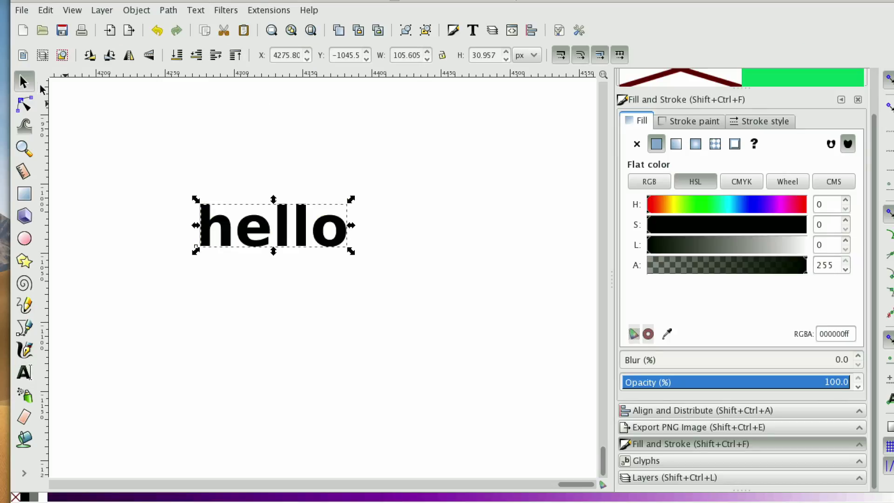
# Step: Paste a copy of the bold "hello" and place it overlapping the original, about 3 px left and 6 px below
pyautogui.click(259, 238)
pyautogui.hotkey('ctrl', 'v')
pyautogui.moveTo(294, 282); pyautogui.dragTo(292, 242)
pyautogui.click(24, 148)
pyautogui.click(184, 208)
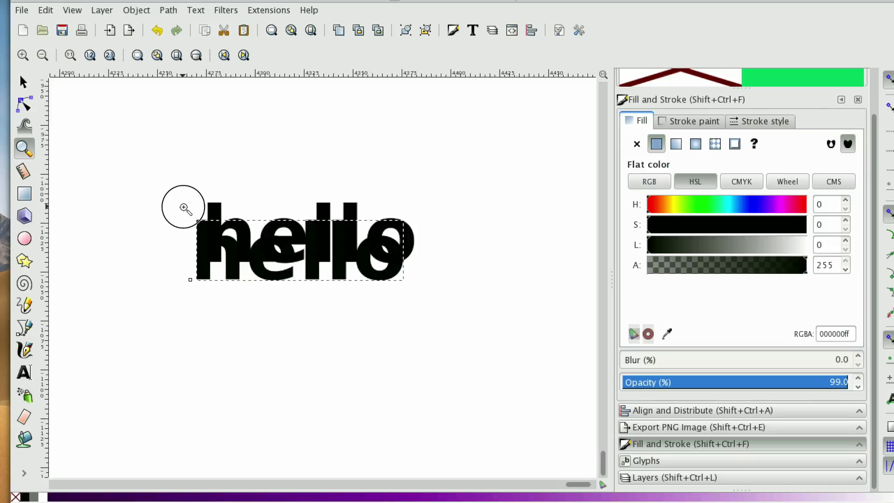
pyautogui.click(184, 208)
pyautogui.click(24, 82)
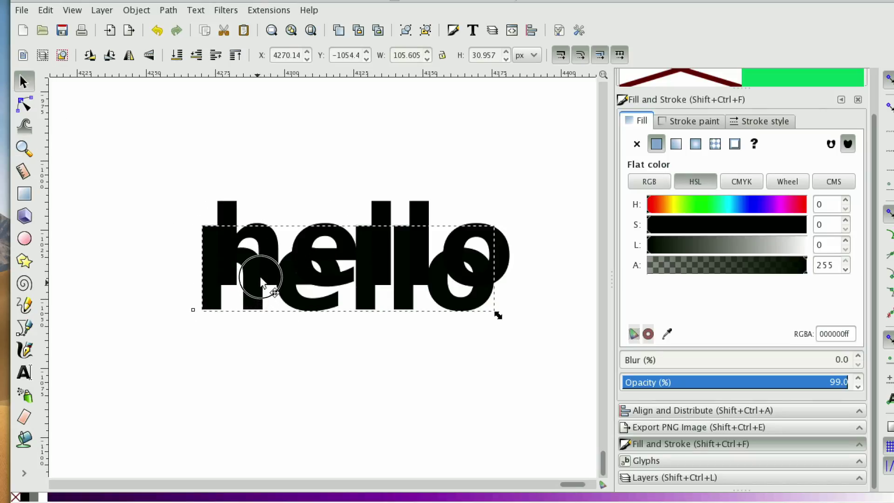
pyautogui.moveTo(261, 278); pyautogui.dragTo(265, 277)
pyautogui.click(255, 327)
# Step: Recolor all letters of the front, lower "hello" blue with hue 169, saturation 170 and lightness 135
pyautogui.click(239, 207)
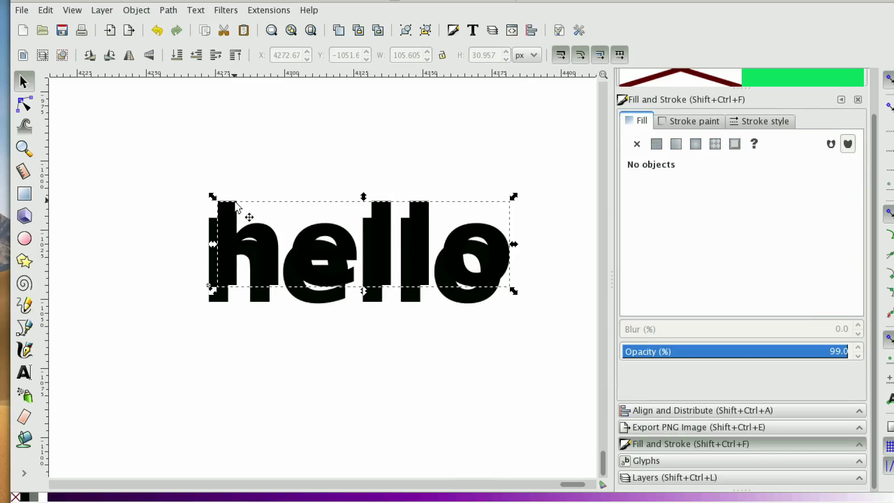
pyautogui.click(226, 307)
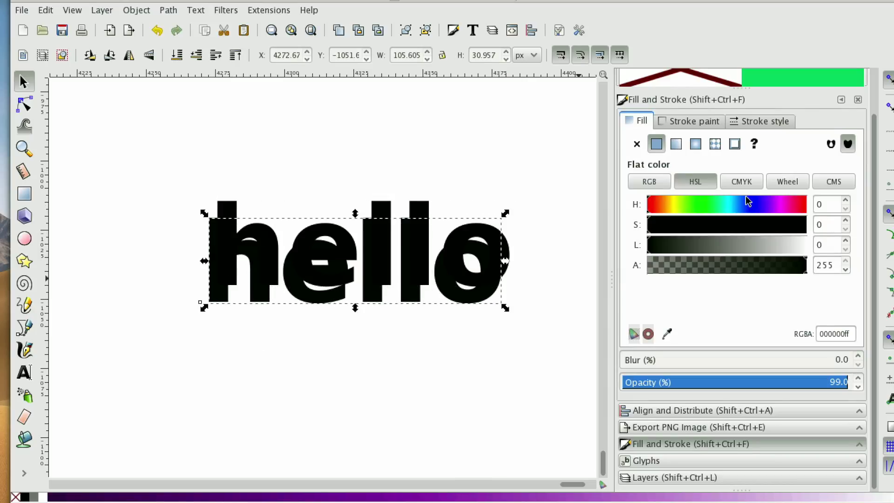
pyautogui.click(759, 209)
pyautogui.doubleClick(285, 285)
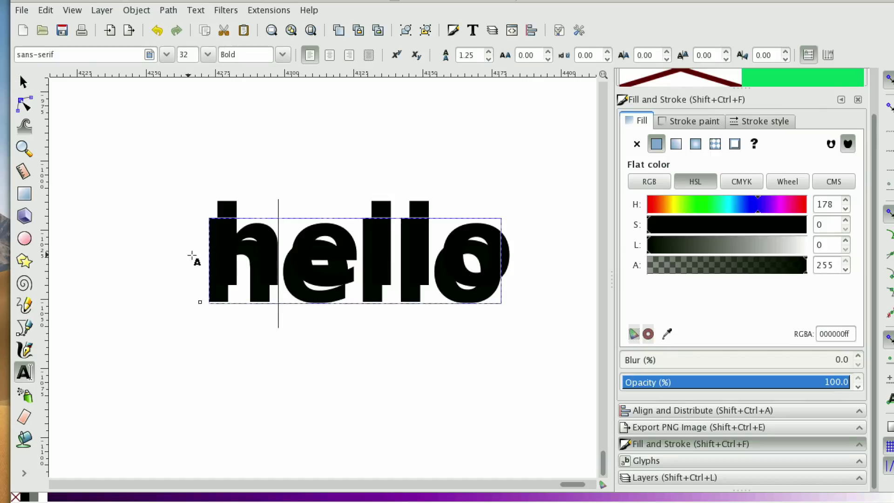
pyautogui.doubleClick(284, 267)
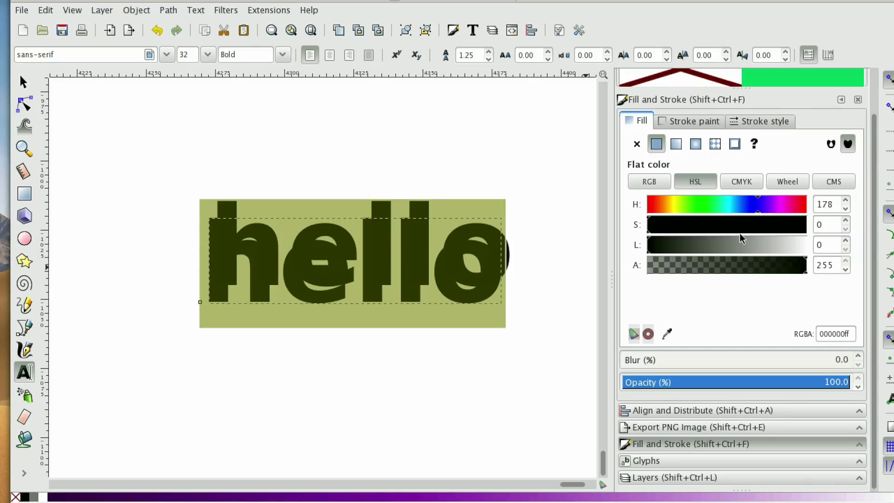
pyautogui.click(753, 209)
pyautogui.click(757, 246)
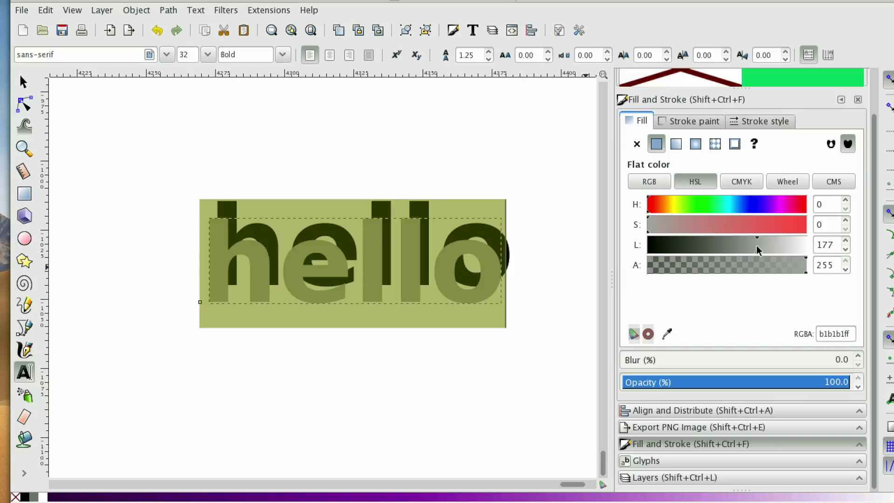
pyautogui.click(757, 209)
pyautogui.click(758, 228)
pyautogui.moveTo(761, 212); pyautogui.dragTo(752, 210)
pyautogui.click(728, 250)
pyautogui.moveTo(727, 250); pyautogui.dragTo(731, 248)
pyautogui.click(23, 82)
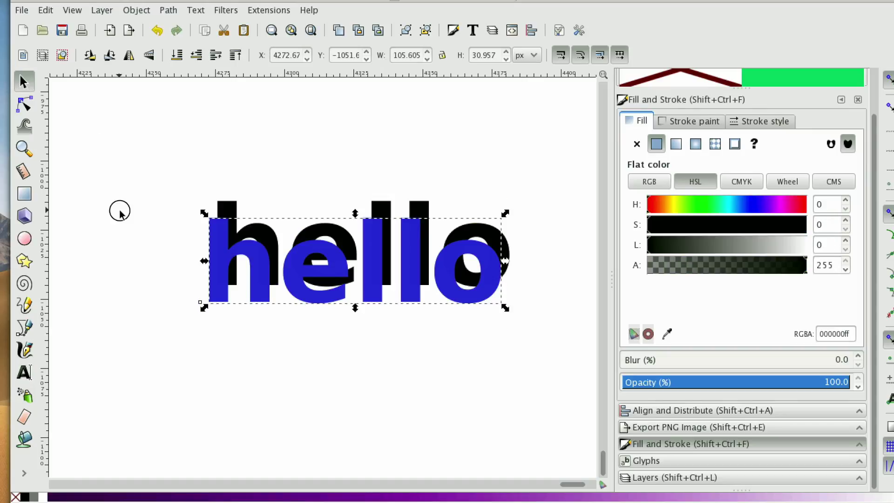
pyautogui.click(119, 211)
# Step: Recolor all letters of the back "hello" pink with hue 239, saturation 175 and lightness 156
pyautogui.click(417, 208)
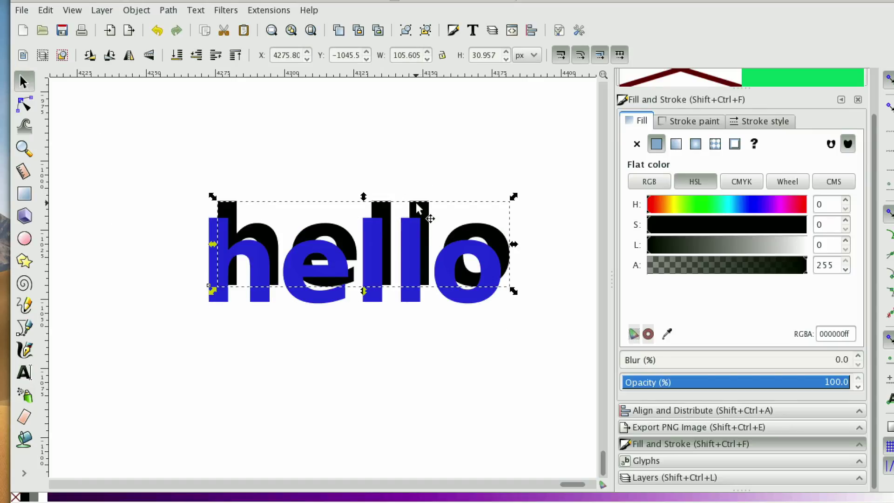
pyautogui.doubleClick(417, 208)
pyautogui.doubleClick(419, 216)
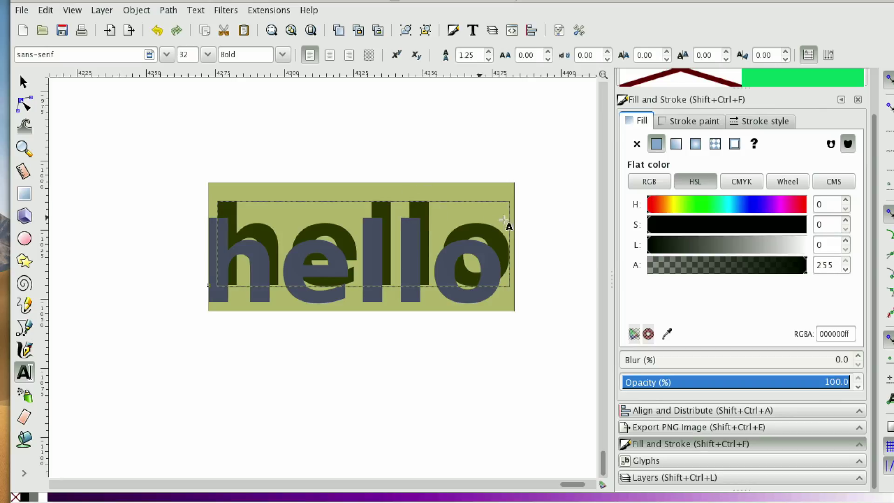
pyautogui.moveTo(785, 205); pyautogui.dragTo(789, 206)
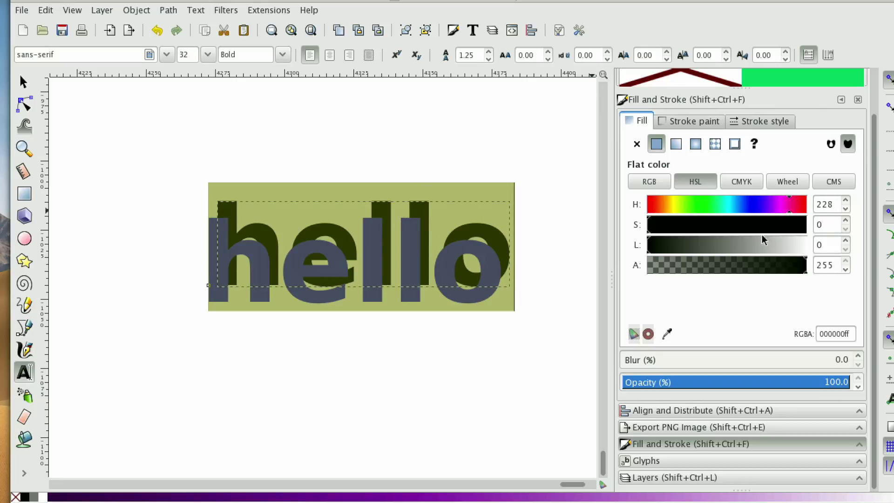
pyautogui.click(769, 244)
pyautogui.click(757, 224)
pyautogui.click(797, 204)
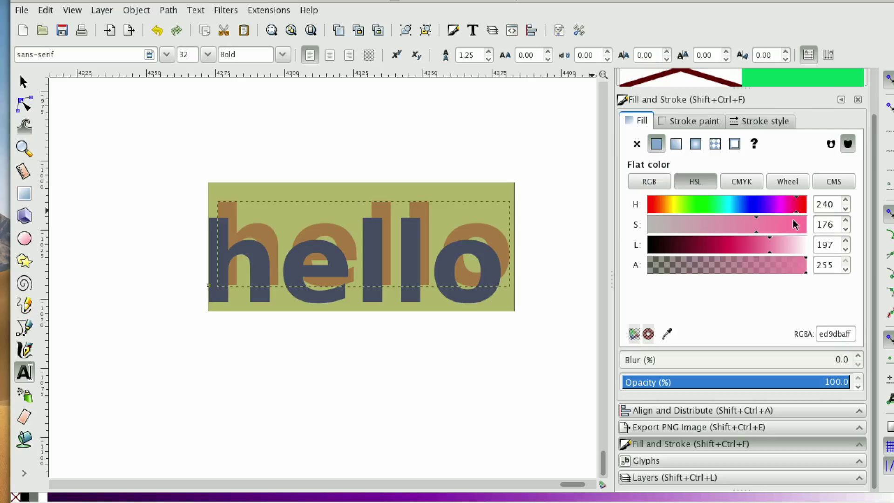
pyautogui.moveTo(764, 243); pyautogui.dragTo(746, 246)
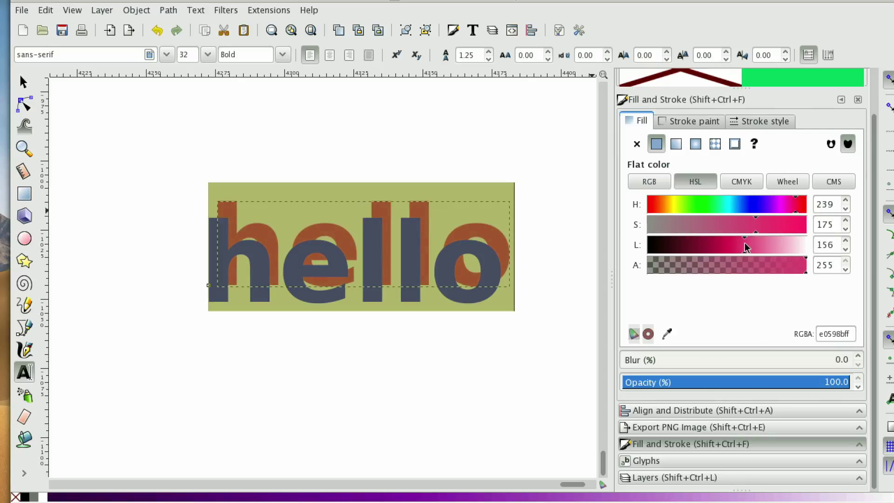
pyautogui.click(374, 138)
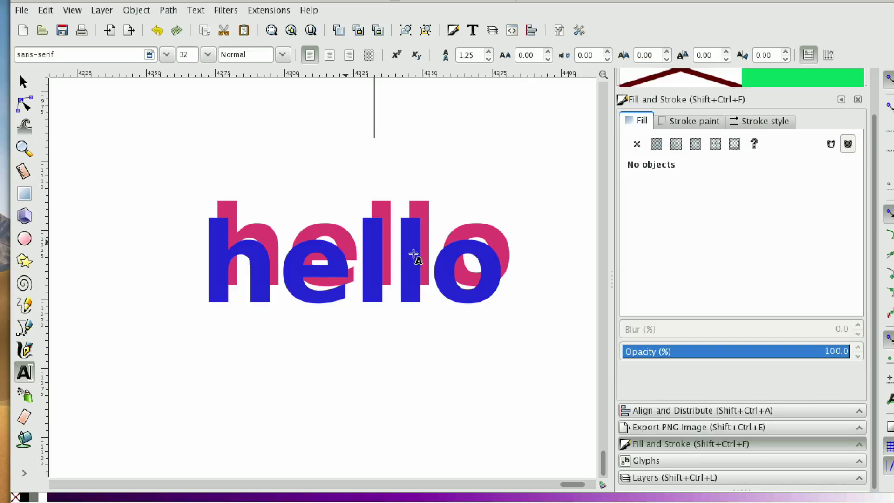
# Step: Shift the back "hello" to a deeper magenta with hue 227 and lightness 134
pyautogui.doubleClick(426, 224)
pyautogui.moveTo(794, 211); pyautogui.dragTo(785, 222)
pyautogui.moveTo(740, 246); pyautogui.dragTo(731, 246)
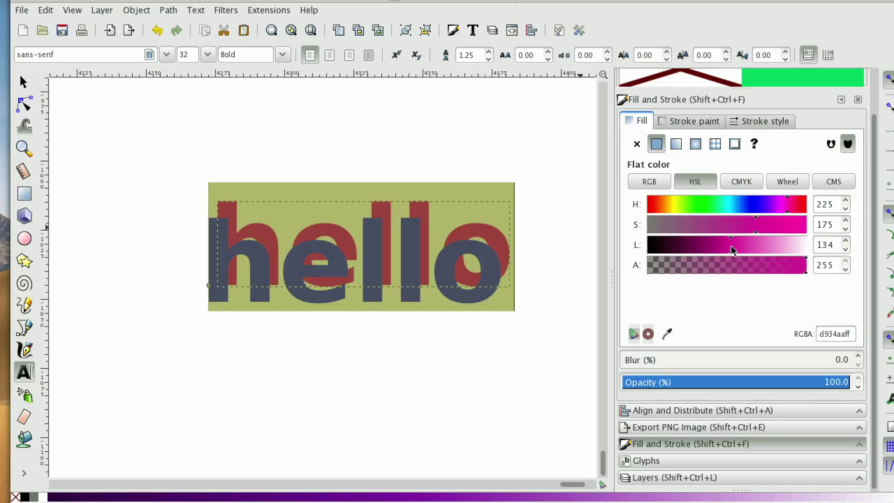
pyautogui.moveTo(794, 204); pyautogui.dragTo(798, 206)
pyautogui.click(23, 81)
pyautogui.click(73, 95)
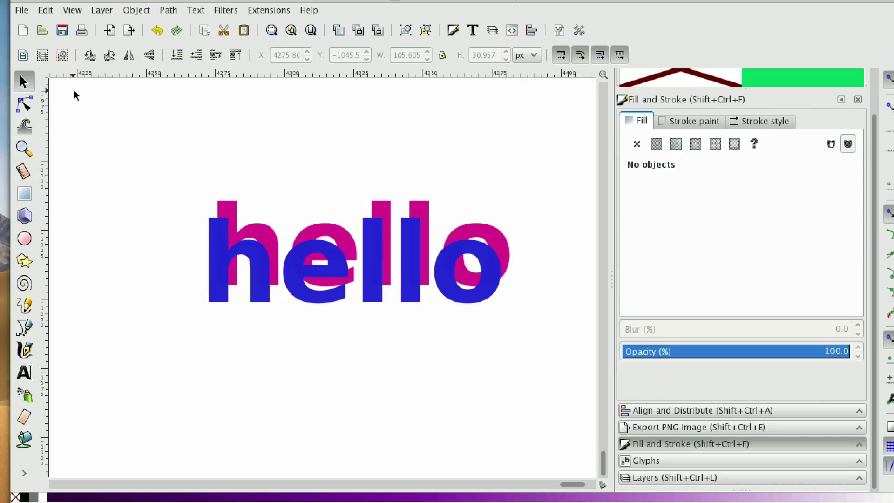
# Step: Convert both the magenta and the blue "hello" texts from objects to paths
pyautogui.click(243, 227)
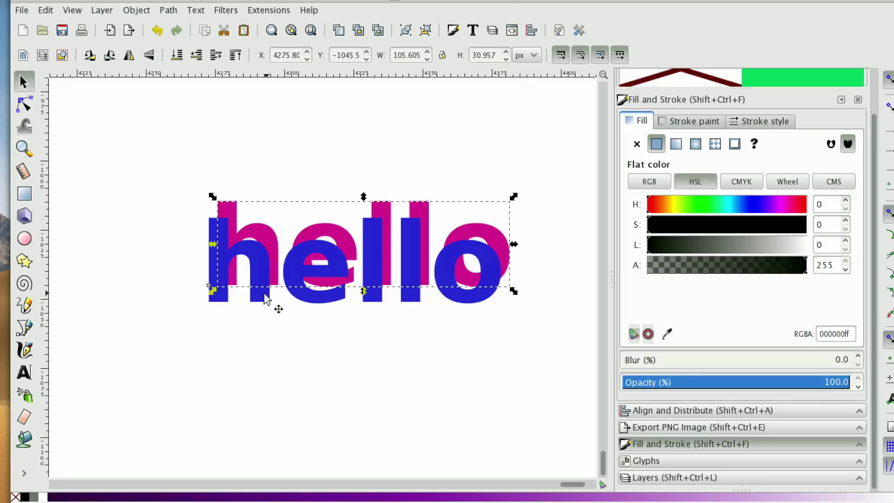
pyautogui.keyDown('shift'); pyautogui.click(264, 298); pyautogui.keyUp('shift')
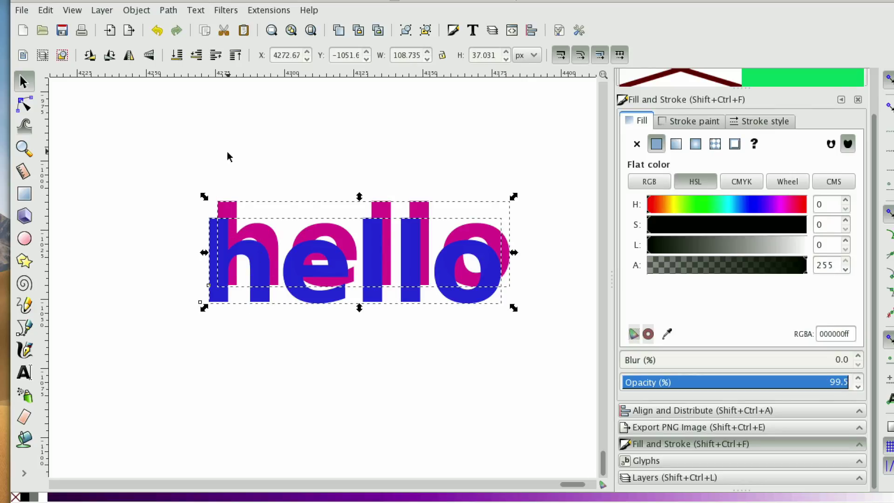
pyautogui.click(168, 11)
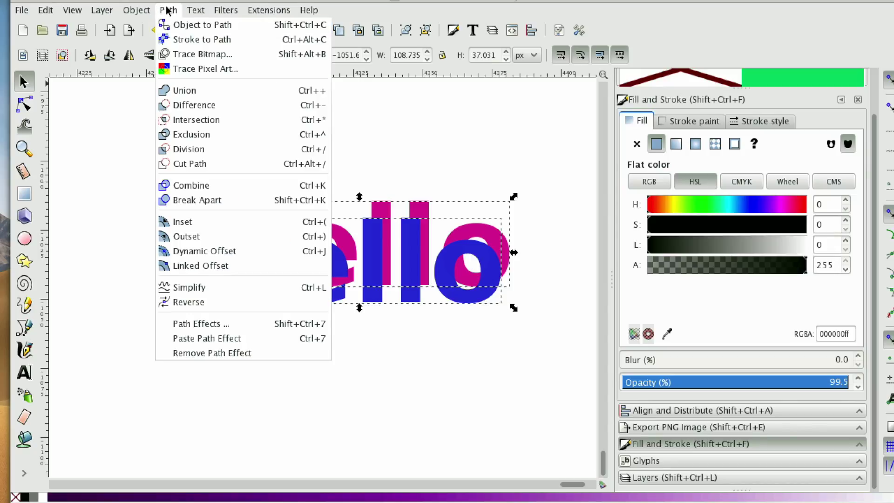
pyautogui.click(170, 11)
pyautogui.click(169, 11)
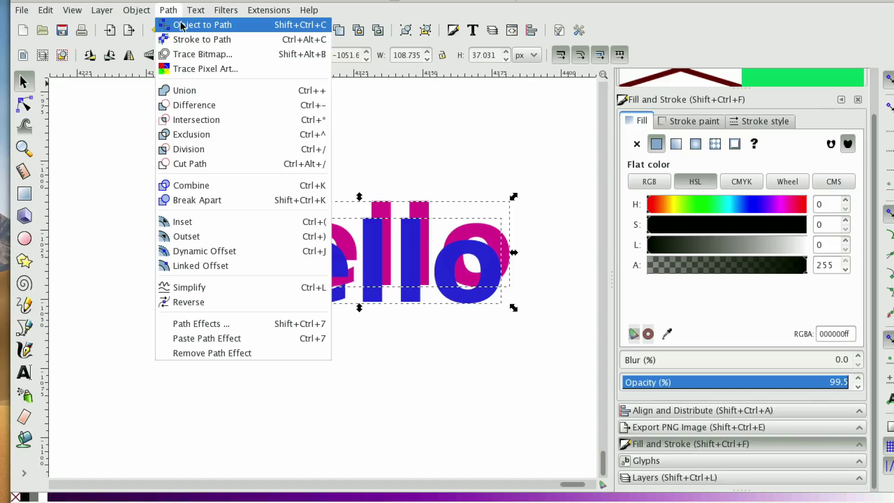
pyautogui.click(189, 25)
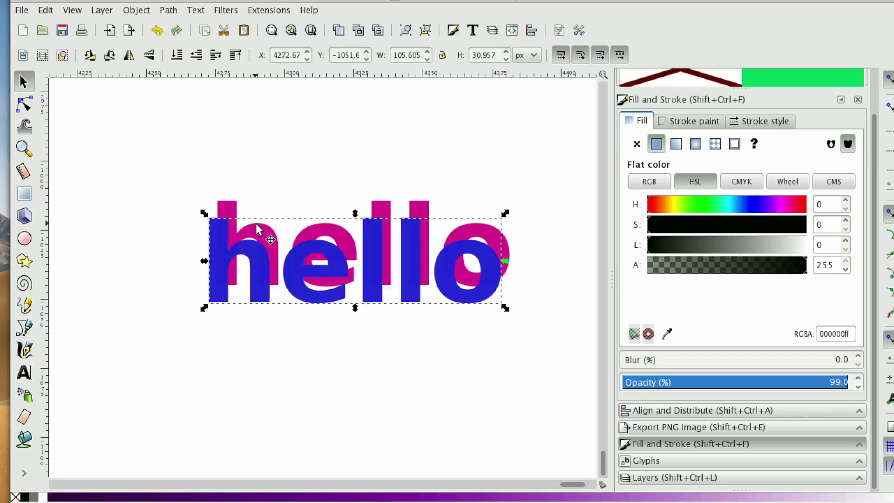
# Step: Ungroup the blue "hello" and the magenta "hello" into separate letter paths
pyautogui.rightClick(319, 267)
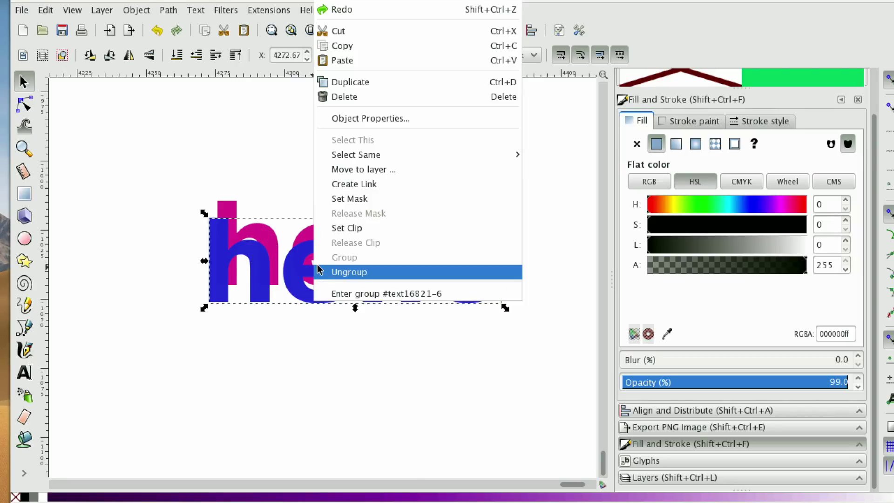
pyautogui.click(331, 271)
pyautogui.click(340, 349)
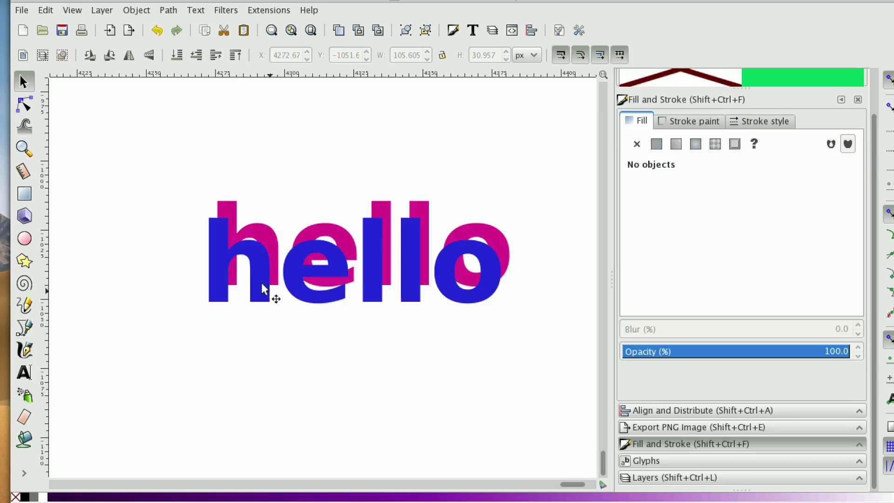
pyautogui.click(264, 230)
pyautogui.rightClick(262, 229)
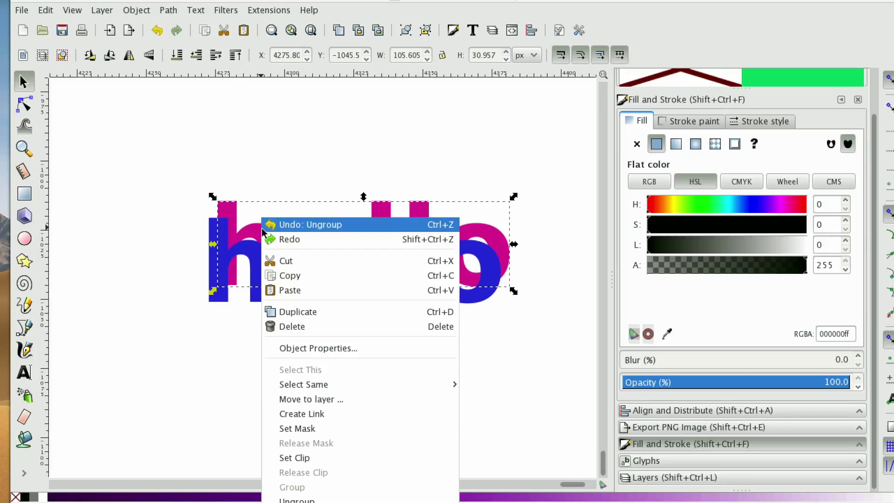
pyautogui.click(342, 499)
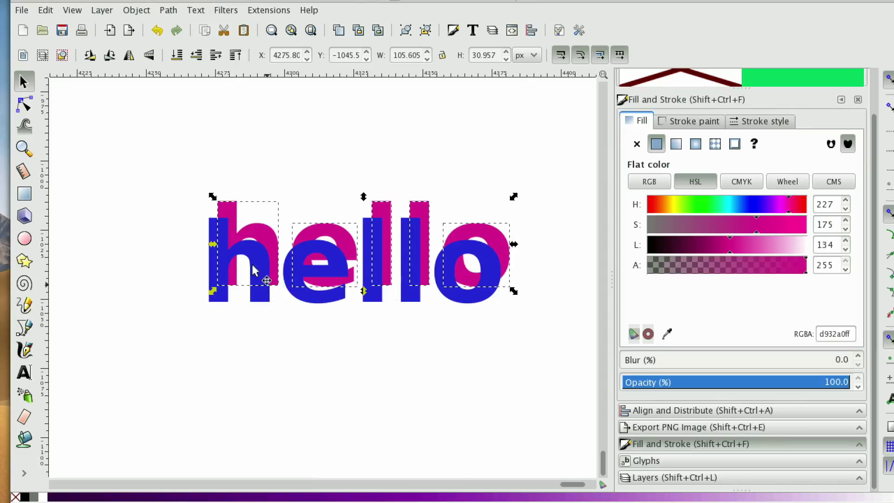
pyautogui.press('Escape')
# Step: Check that the blue and magenta letters can each be selected individually
pyautogui.click(254, 274)
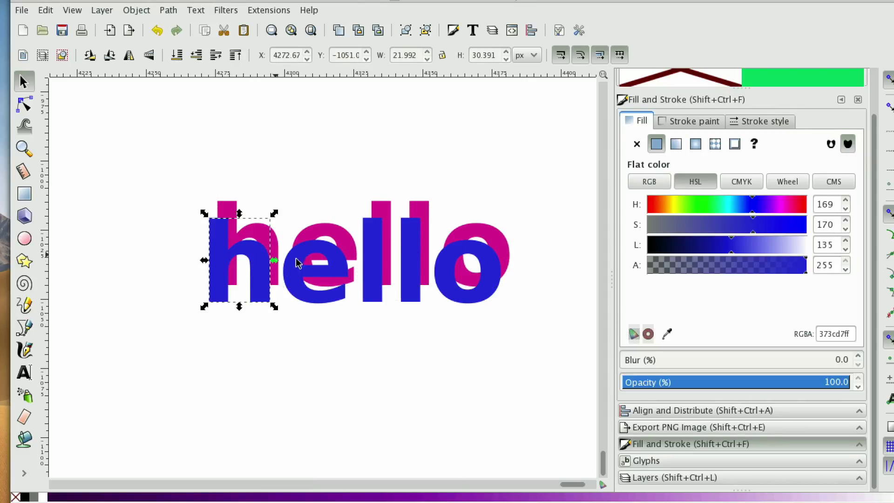
pyautogui.click(335, 291)
pyautogui.click(379, 279)
pyautogui.click(417, 277)
pyautogui.click(456, 285)
pyautogui.click(419, 215)
pyautogui.click(513, 235)
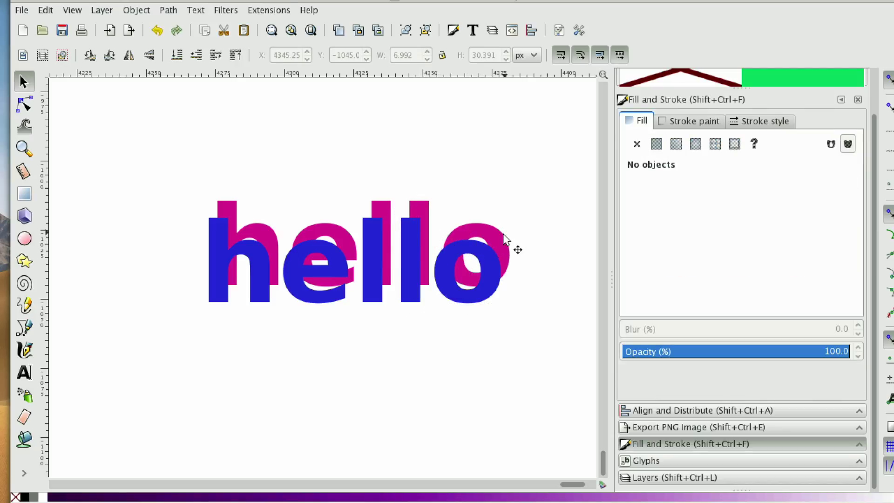
pyautogui.click(507, 247)
# Step: Interpolate between the magenta and blue "h" paths with 15 interpolation steps, method 1 and style interpolation enabled
pyautogui.click(237, 205)
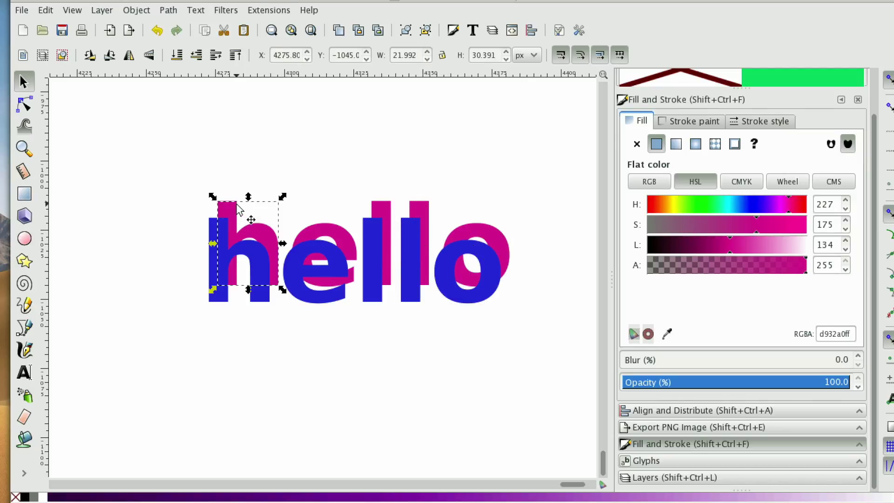
pyautogui.keyDown('shift'); pyautogui.click(224, 299); pyautogui.keyUp('shift')
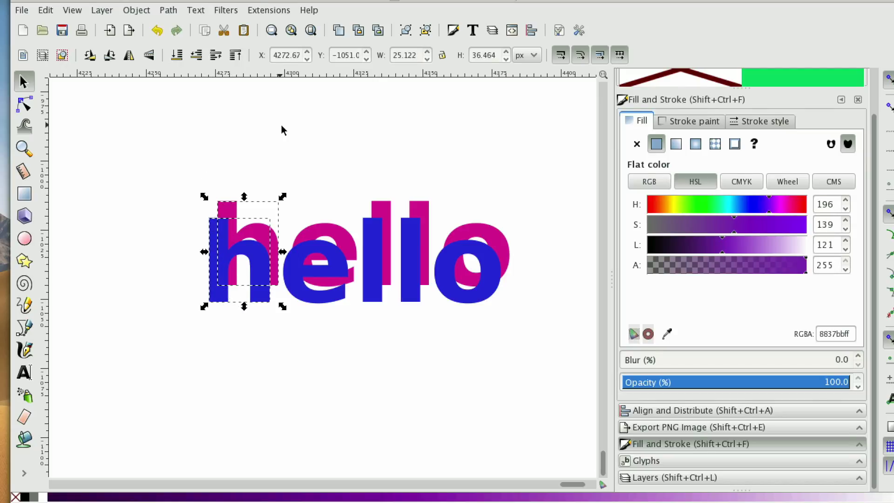
pyautogui.click(259, 10)
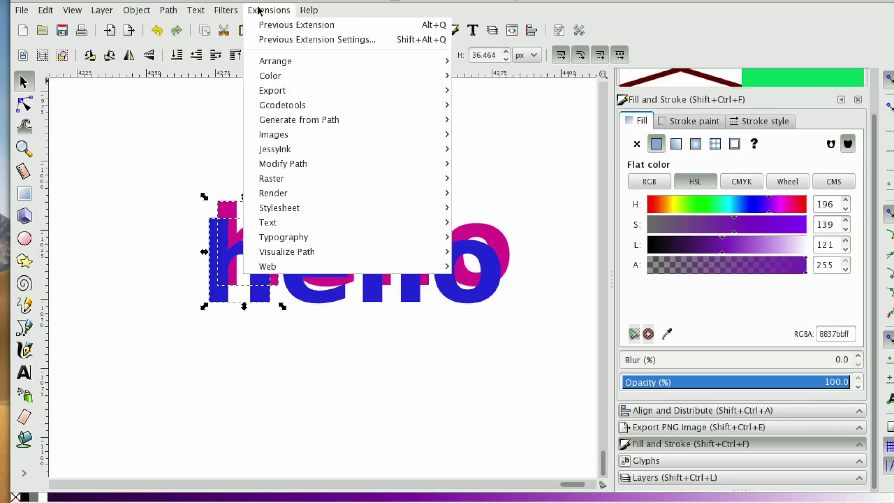
pyautogui.moveTo(311, 122)
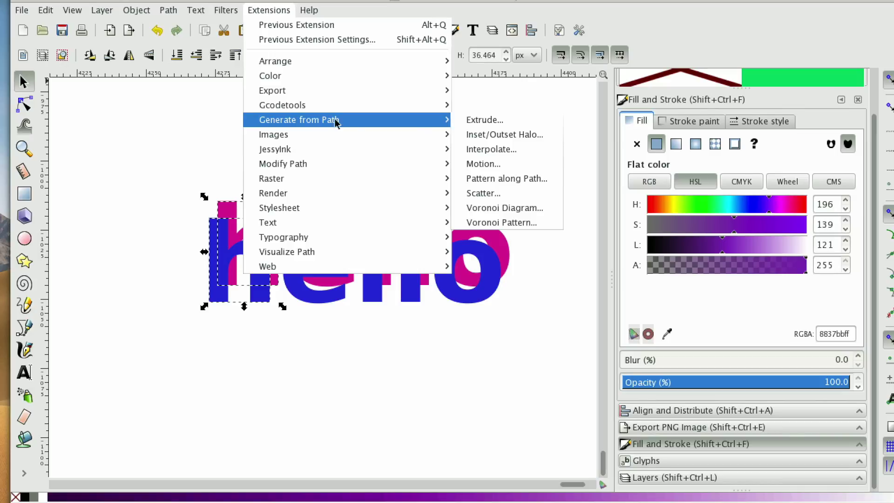
pyautogui.click(523, 148)
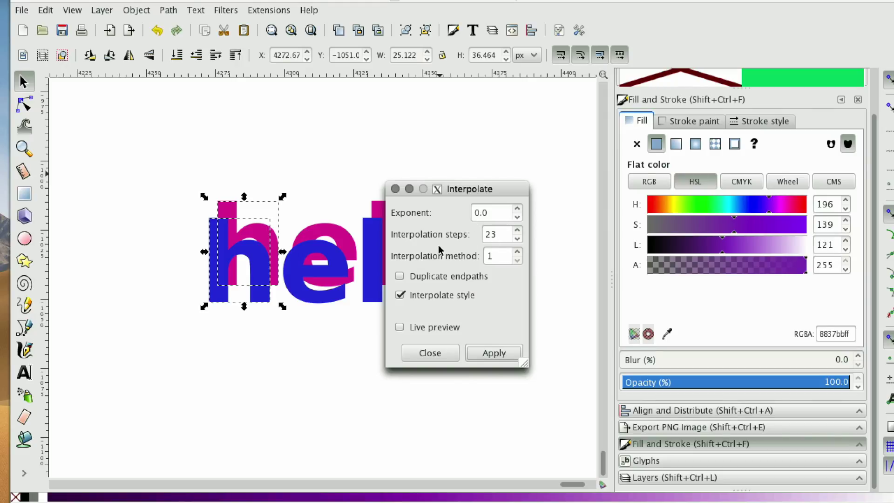
pyautogui.moveTo(500, 236); pyautogui.dragTo(484, 237)
pyautogui.click(399, 328)
pyautogui.click(268, 303)
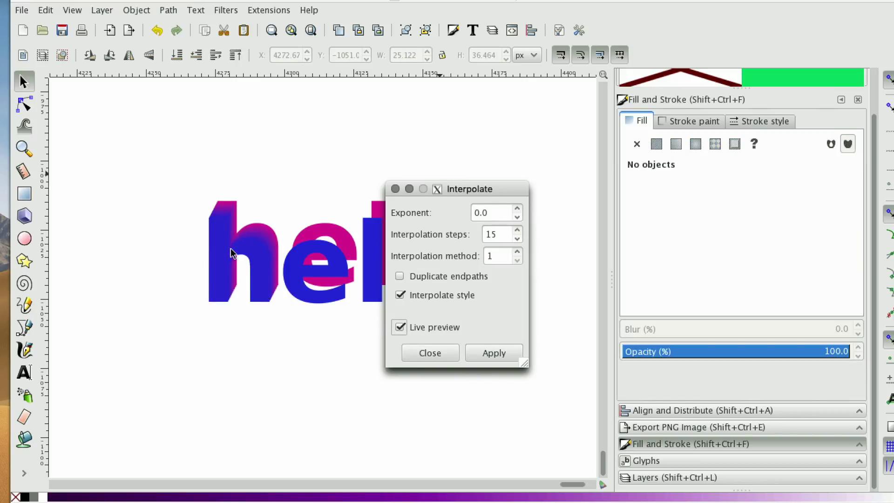
pyautogui.click(499, 355)
# Step: Interpolate between the blue and magenta "e" paths with the same 15-step settings
pyautogui.moveTo(462, 190); pyautogui.dragTo(437, 326)
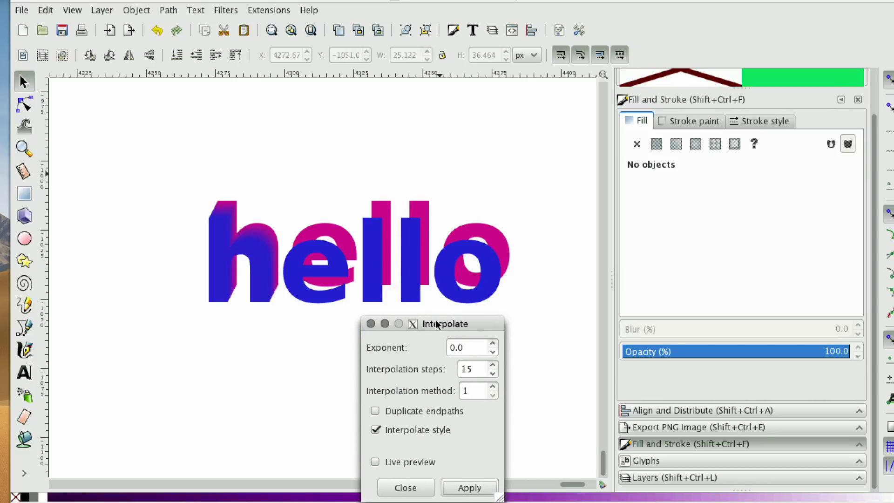
pyautogui.click(294, 263)
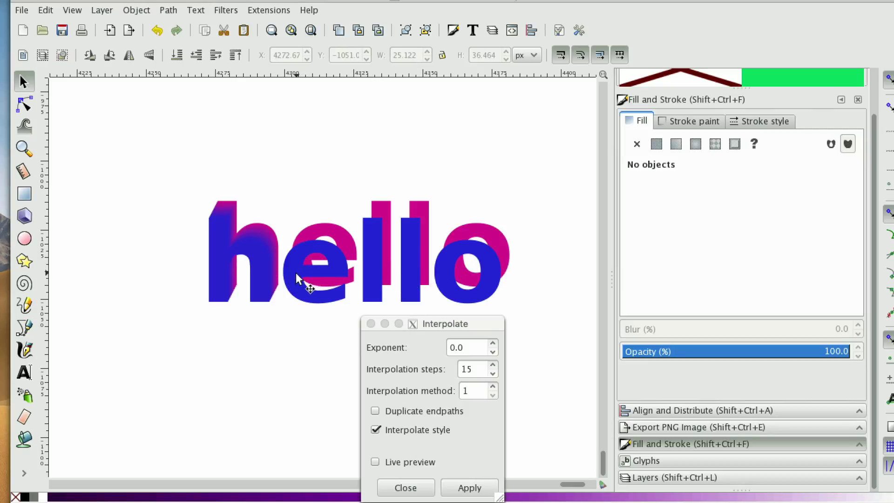
pyautogui.click(296, 273)
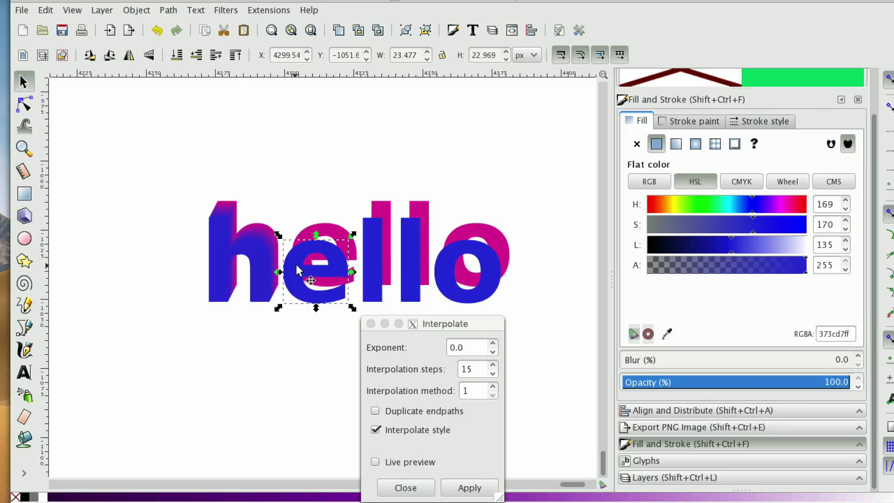
pyautogui.keyDown('shift'); pyautogui.click(339, 232); pyautogui.keyUp('shift')
pyautogui.click(470, 489)
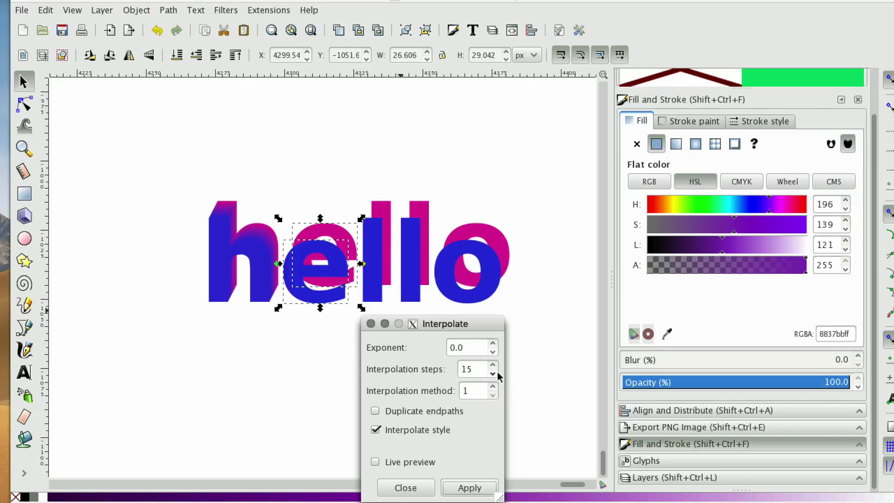
pyautogui.click(468, 486)
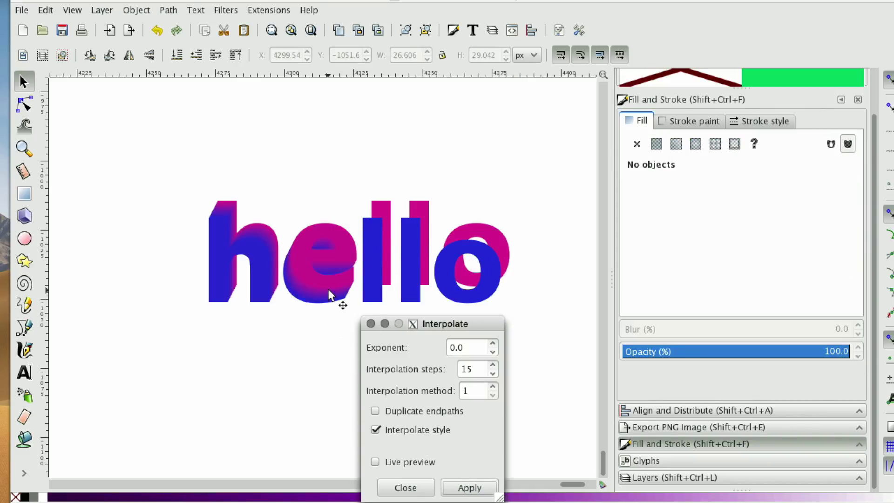
# Step: Interpolate between the magenta and blue paths of the first "l" with 15 steps and method 1
pyautogui.click(494, 395)
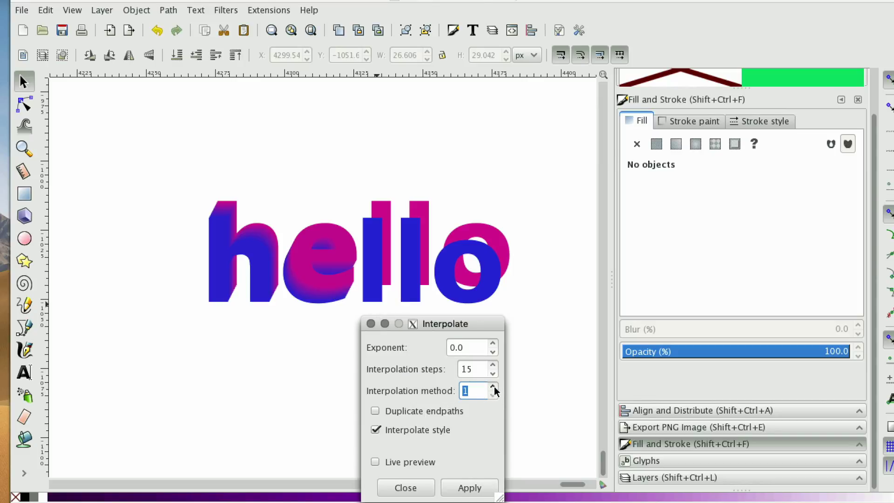
pyautogui.click(385, 211)
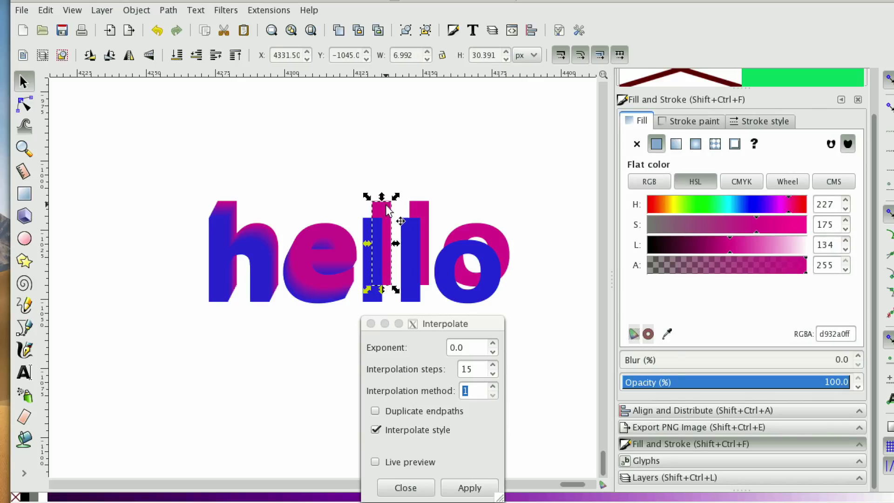
pyautogui.click(389, 210)
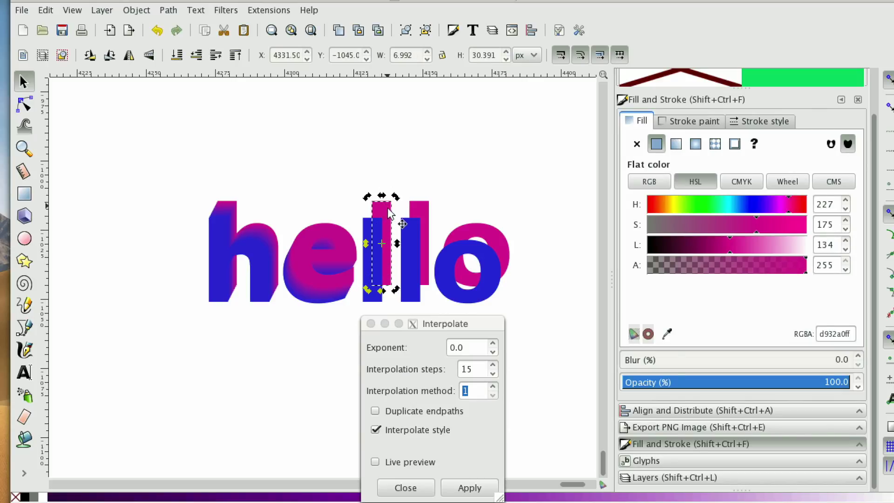
pyautogui.click(369, 268)
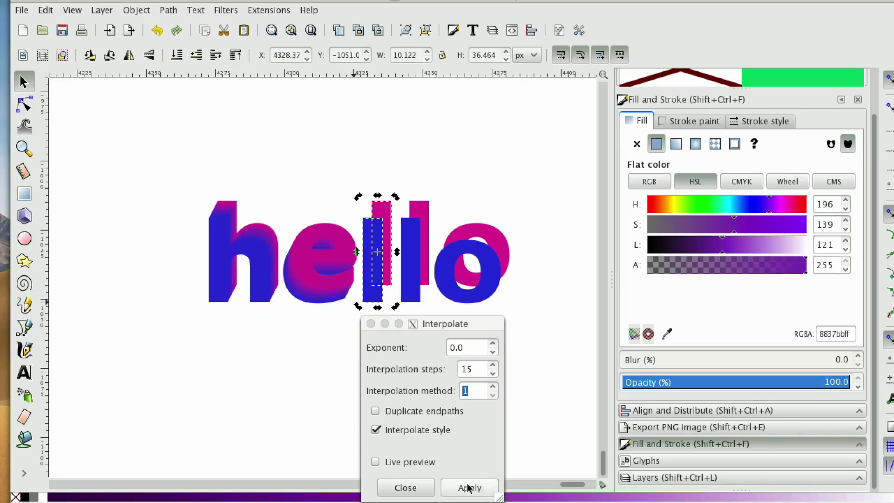
pyautogui.click(375, 463)
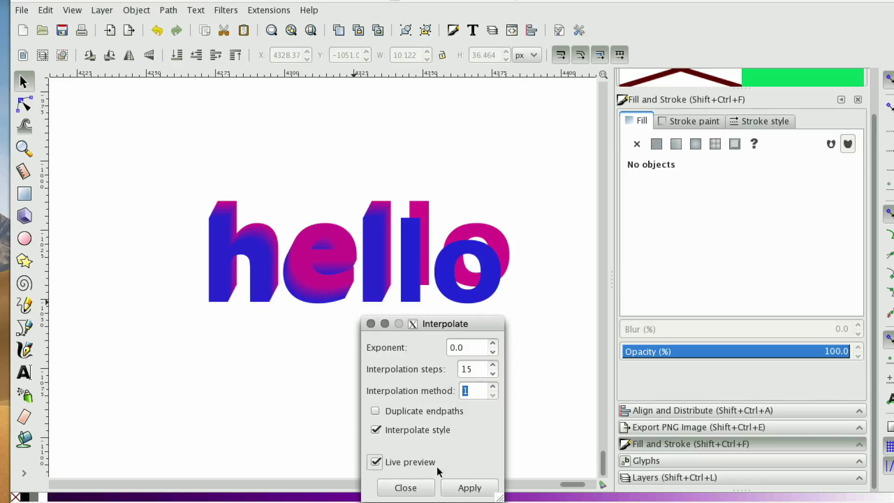
pyautogui.click(468, 486)
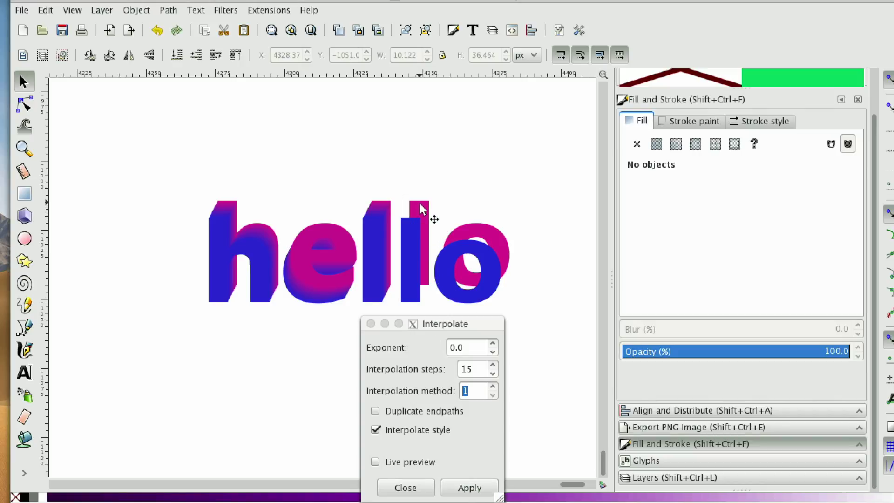
# Step: Interpolate between the blue and magenta paths of the second "l" with 15 steps
pyautogui.click(415, 233)
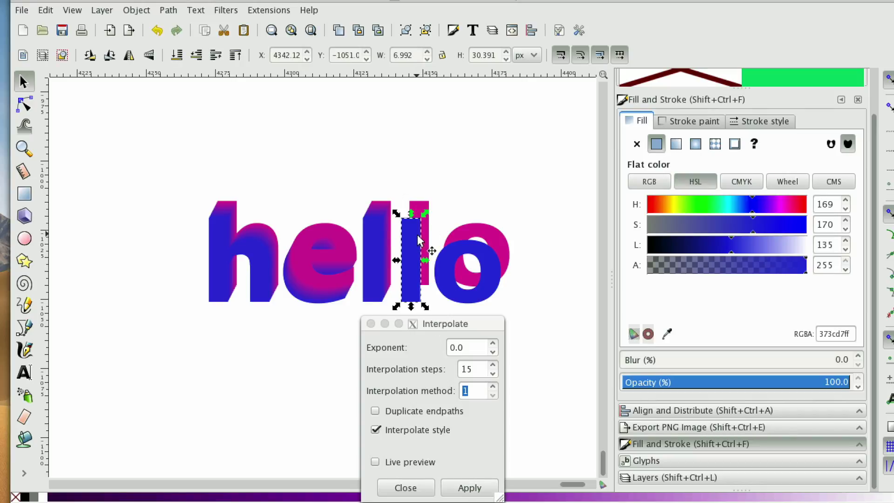
pyautogui.click(420, 207)
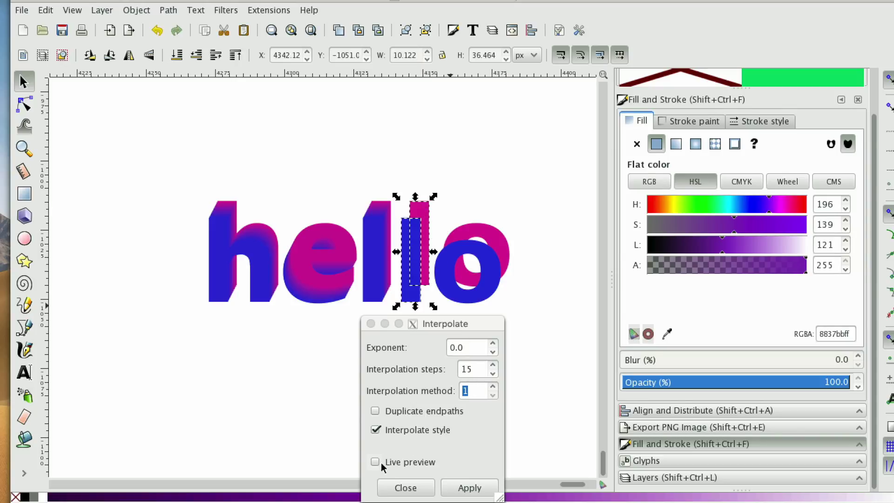
pyautogui.click(469, 487)
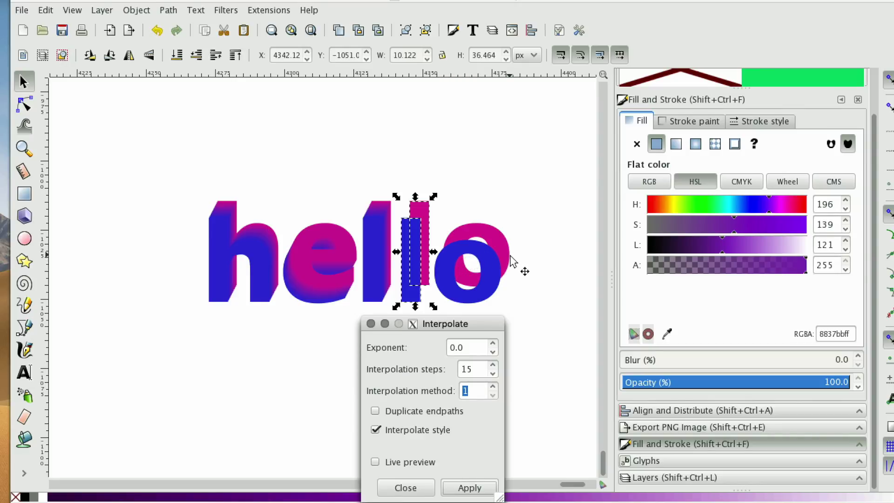
pyautogui.click(470, 487)
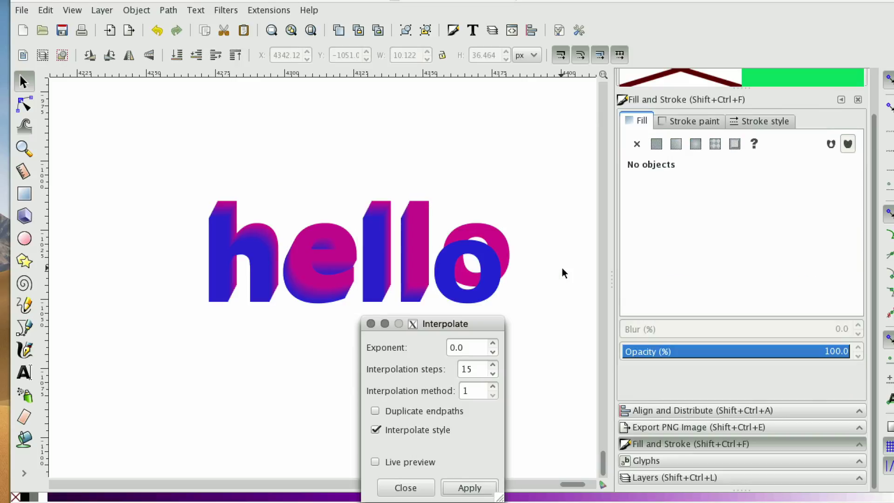
# Step: Interpolate between the blue and magenta "o" paths with 15 steps and close the Interpolate settings
pyautogui.click(473, 237)
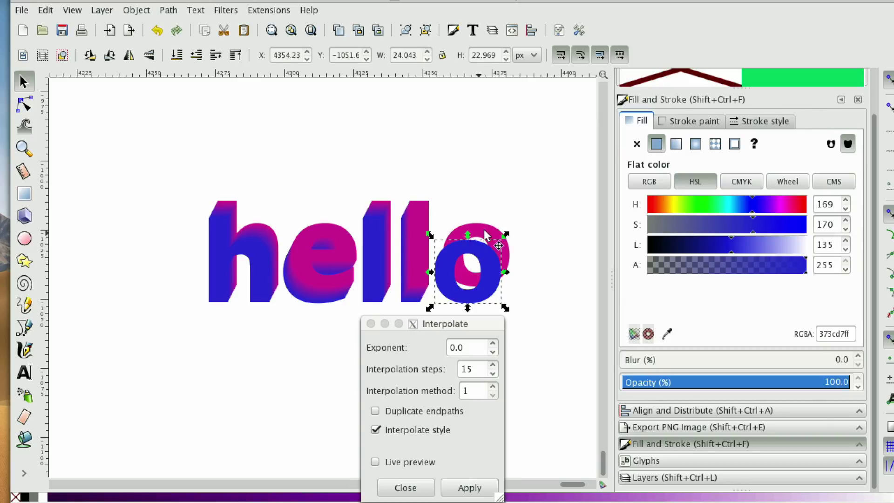
pyautogui.keyDown('shift'); pyautogui.click(487, 226); pyautogui.keyUp('shift')
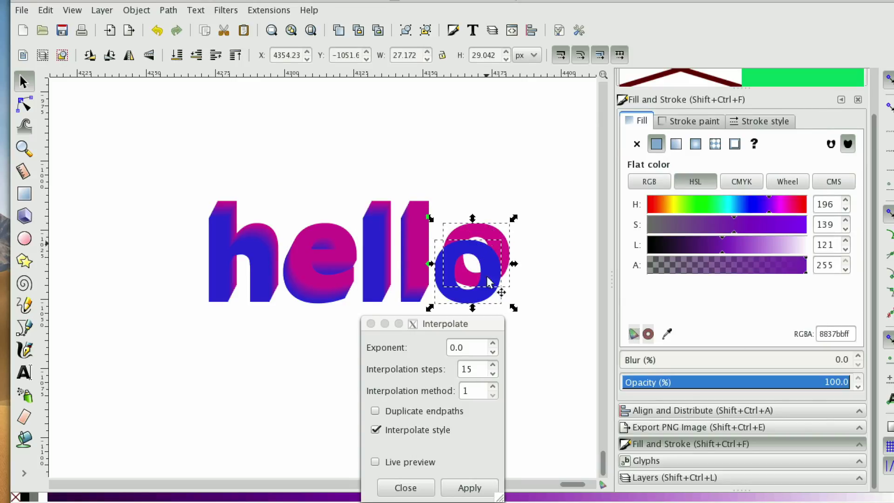
pyautogui.click(468, 486)
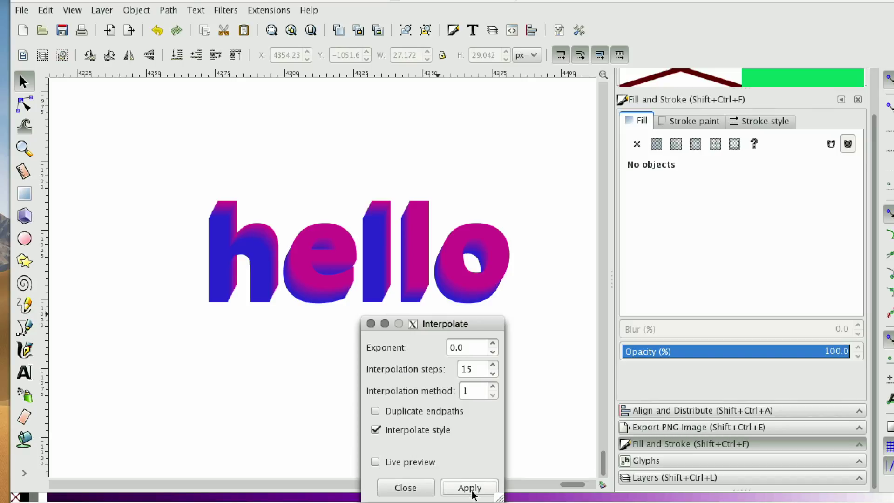
pyautogui.click(370, 323)
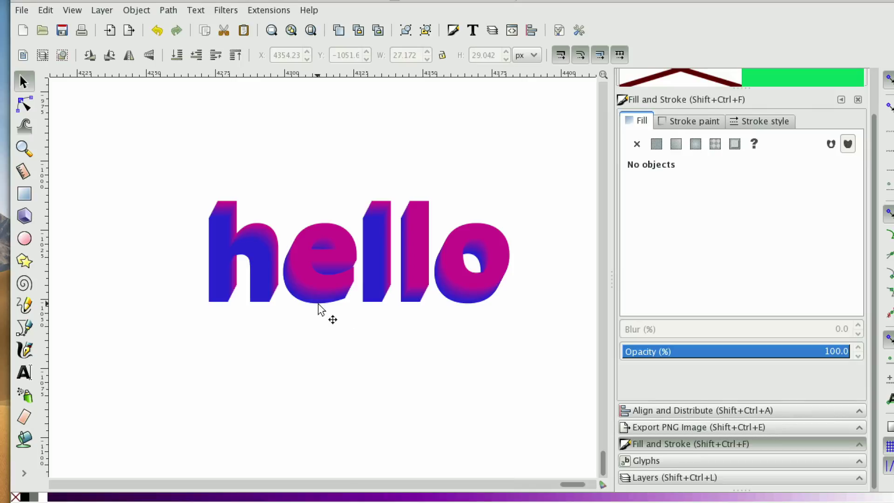
# Step: Ungroup the interpolated shapes of the "h"
pyautogui.click(257, 253)
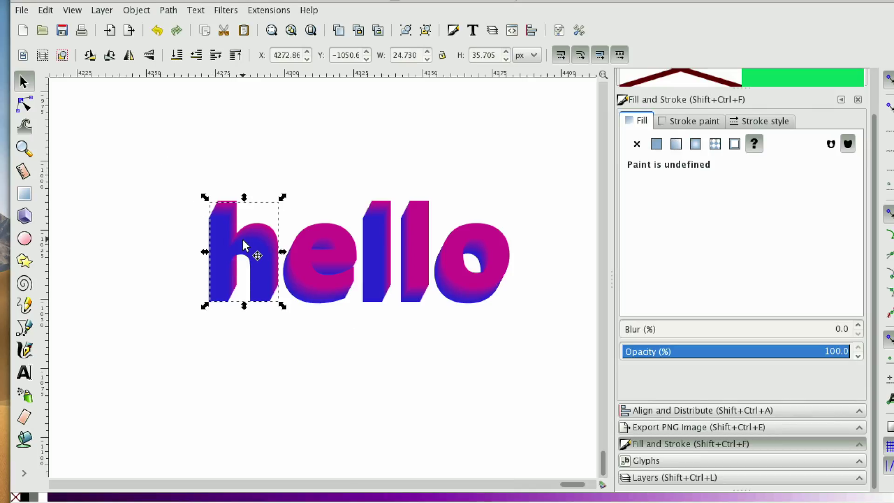
pyautogui.rightClick(257, 253)
pyautogui.click(248, 238)
pyautogui.rightClick(234, 220)
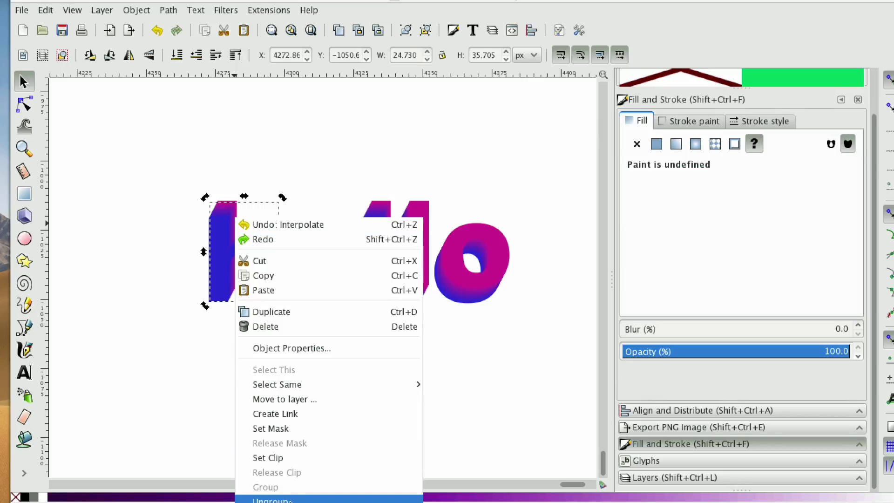
pyautogui.click(290, 500)
# Step: Move two intermediate "h" shapes out of the stack above the word, and undo both moves
pyautogui.click(171, 174)
pyautogui.click(222, 243)
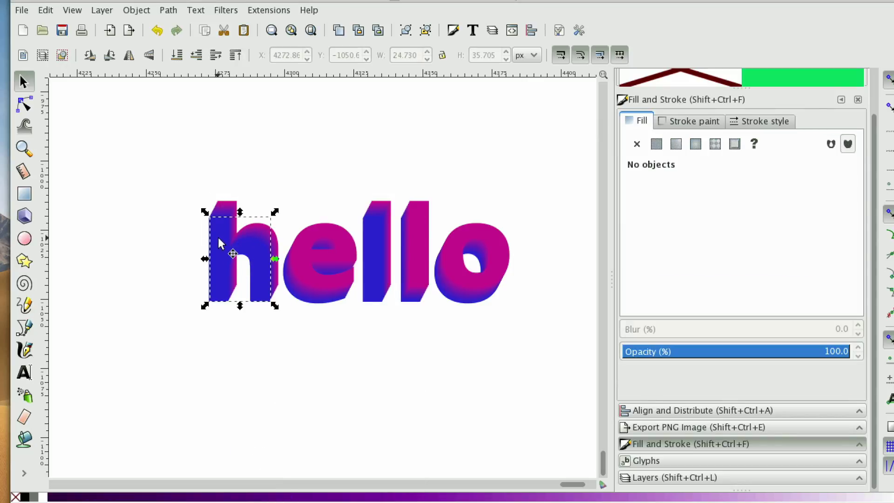
pyautogui.click(255, 243)
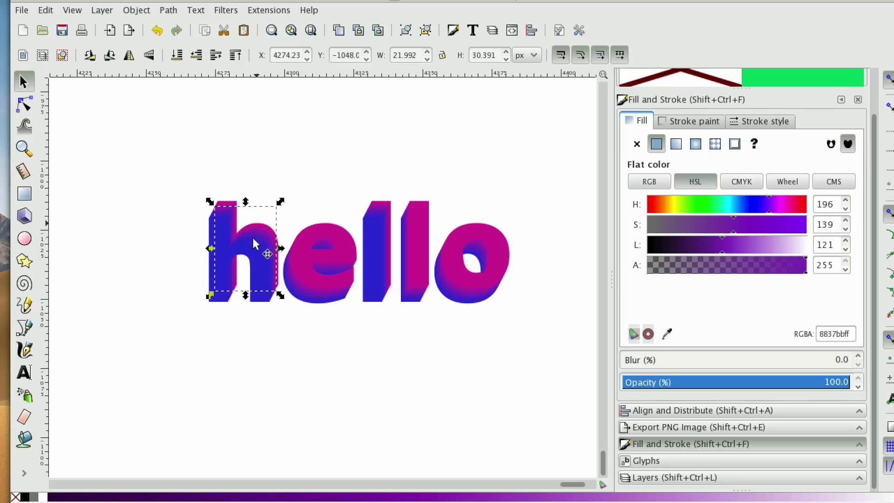
pyautogui.moveTo(255, 243); pyautogui.dragTo(285, 166)
pyautogui.moveTo(277, 243); pyautogui.dragTo(364, 183)
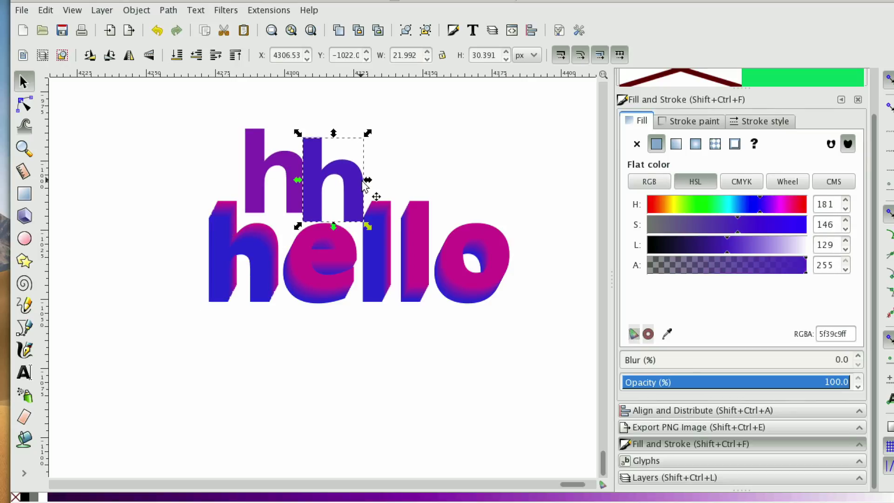
pyautogui.hotkey('ctrl', 'z')
pyautogui.hotkey('ctrl', 'z')
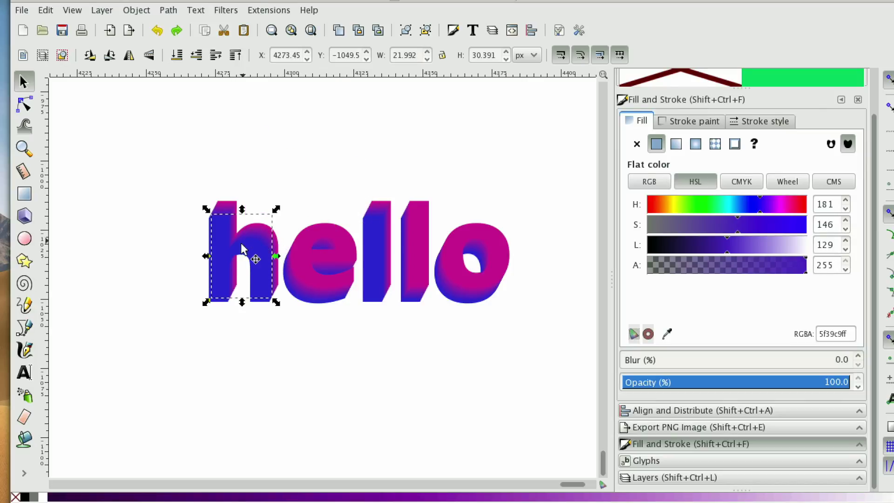
pyautogui.click(286, 328)
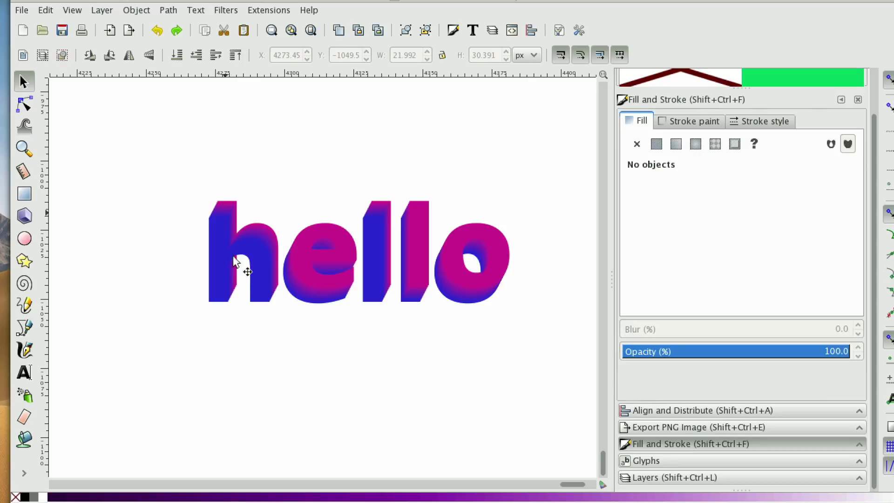
# Step: Ungroup the interpolated shapes of the "e" and clear the selection
pyautogui.moveTo(123, 109); pyautogui.dragTo(531, 356)
pyautogui.click(357, 337)
pyautogui.click(326, 272)
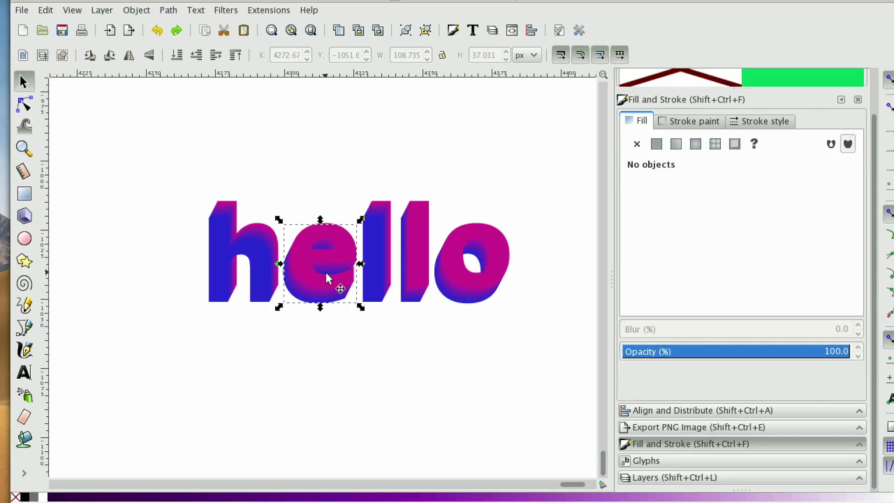
pyautogui.rightClick(325, 271)
pyautogui.click(367, 272)
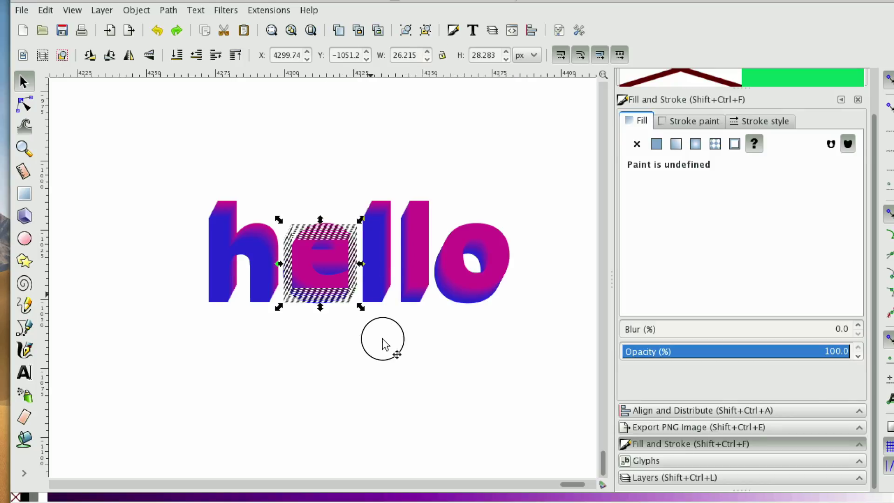
pyautogui.click(382, 343)
# Step: Ungroup the interpolated shapes of the second "l" and of the first "l"
pyautogui.moveTo(357, 187); pyautogui.dragTo(507, 336)
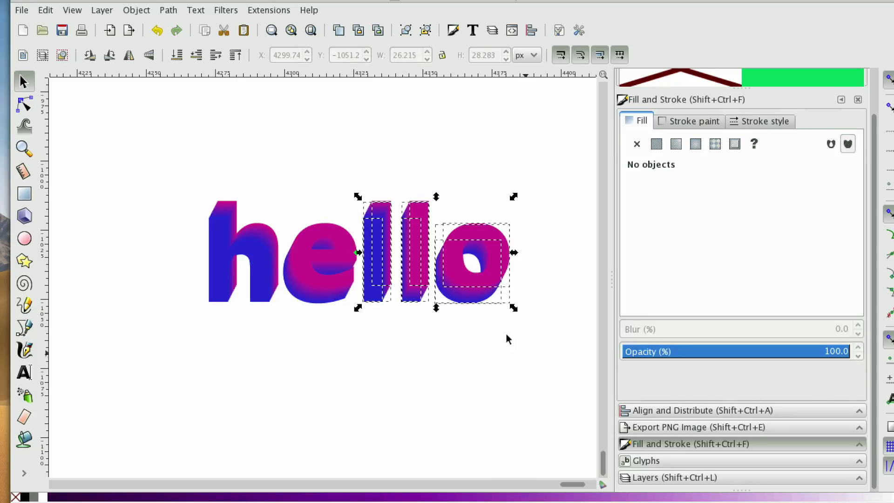
pyautogui.rightClick(449, 292)
pyautogui.click(448, 293)
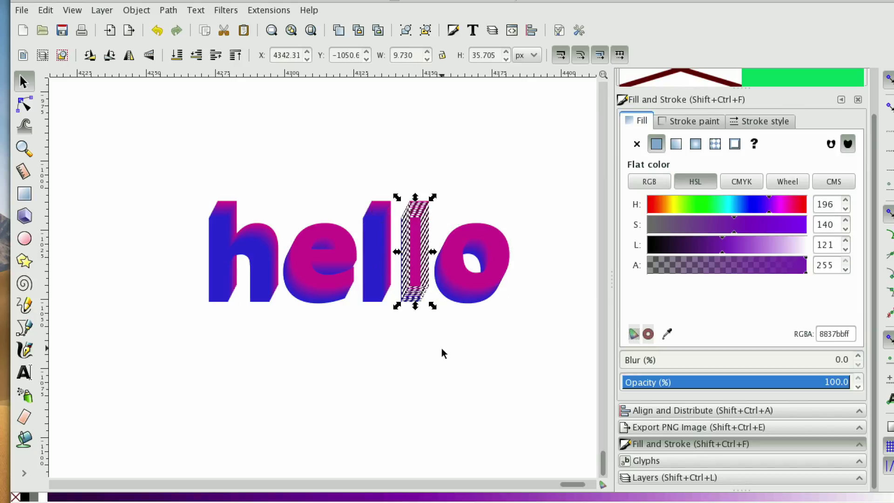
pyautogui.click(385, 253)
pyautogui.rightClick(385, 254)
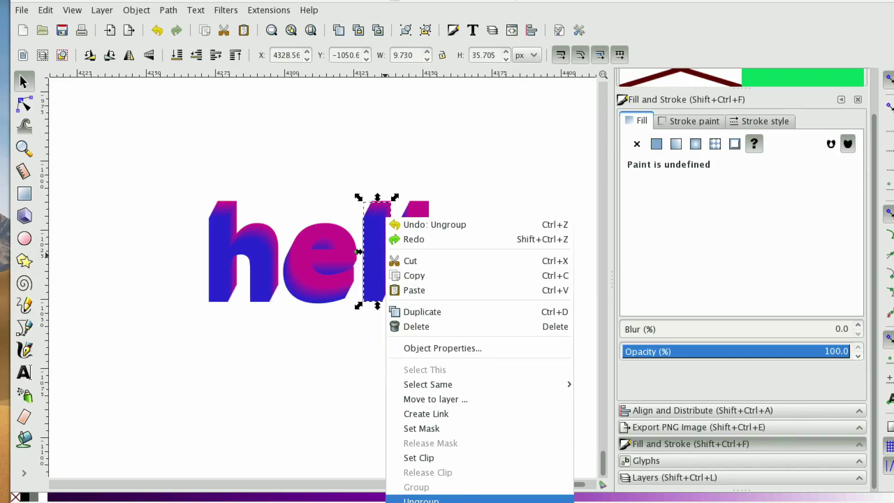
pyautogui.click(421, 499)
# Step: Ungroup the interpolated shapes of the "o" and clear the selection
pyautogui.click(472, 293)
pyautogui.rightClick(480, 291)
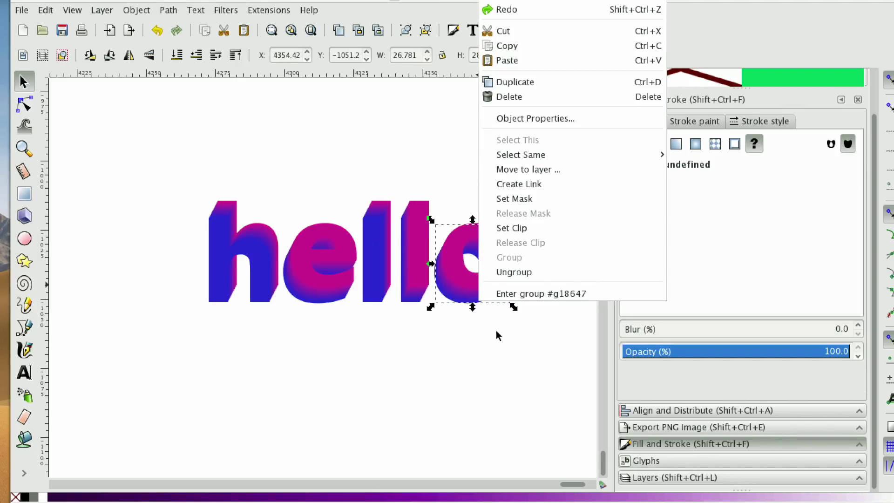
pyautogui.click(512, 272)
pyautogui.click(464, 336)
# Step: Select all shapes of the word, set the Tweak tool to move objects, and raise its force
pyautogui.moveTo(136, 150); pyautogui.dragTo(532, 395)
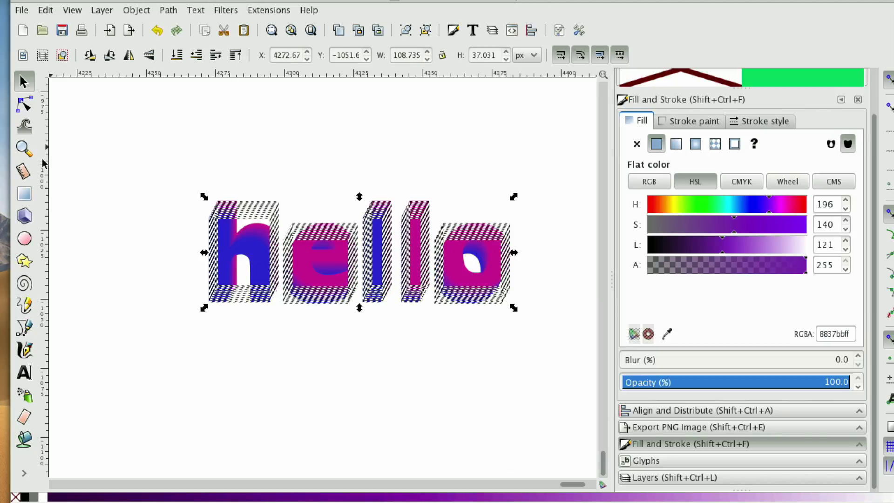
pyautogui.click(25, 135)
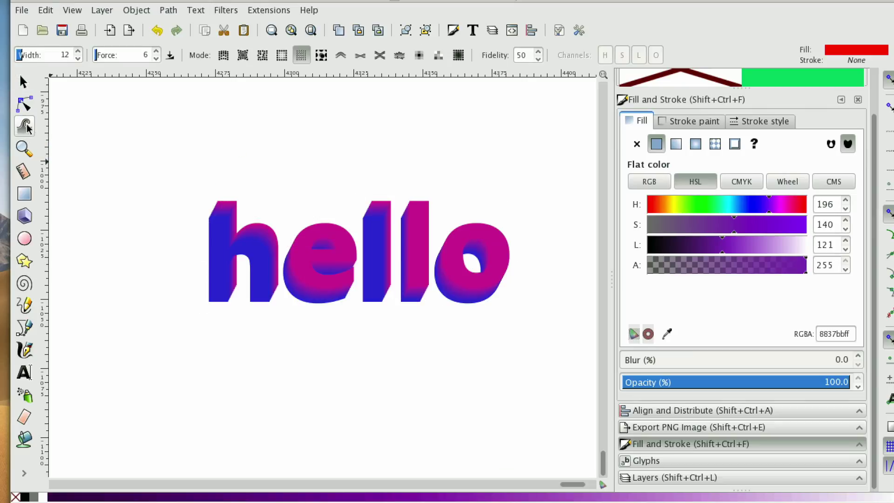
pyautogui.click(223, 55)
pyautogui.click(157, 51)
pyautogui.click(157, 51)
pyautogui.click(157, 51)
pyautogui.click(156, 52)
pyautogui.click(157, 52)
pyautogui.click(157, 52)
pyautogui.click(157, 51)
pyautogui.click(157, 51)
pyautogui.click(157, 51)
# Step: Try to push the shapes around the "e" and first "l" with the Tweak tool, and undo it
pyautogui.moveTo(308, 233); pyautogui.dragTo(409, 339)
pyautogui.hotkey('ctrl', 'z')
pyautogui.press('z')
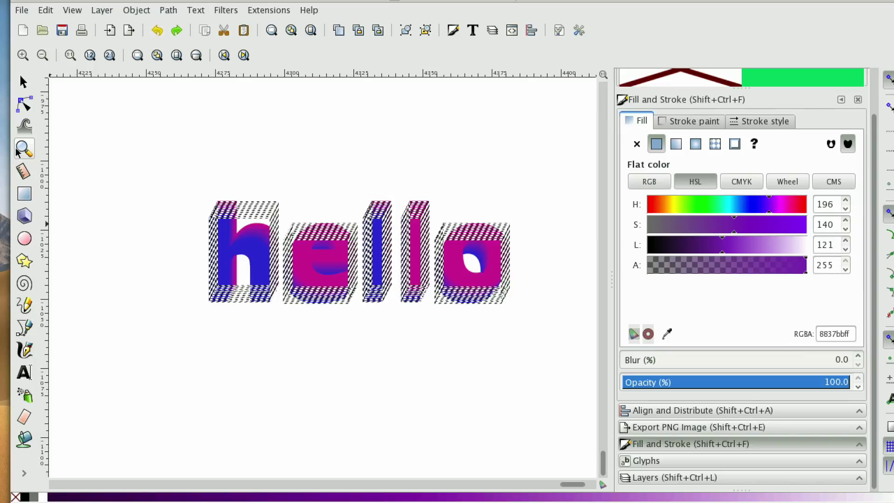
# Step: Lower the Tweak force to 5 and push the shapes of the letters apart with strokes across the word
pyautogui.click(24, 125)
pyautogui.click(157, 59)
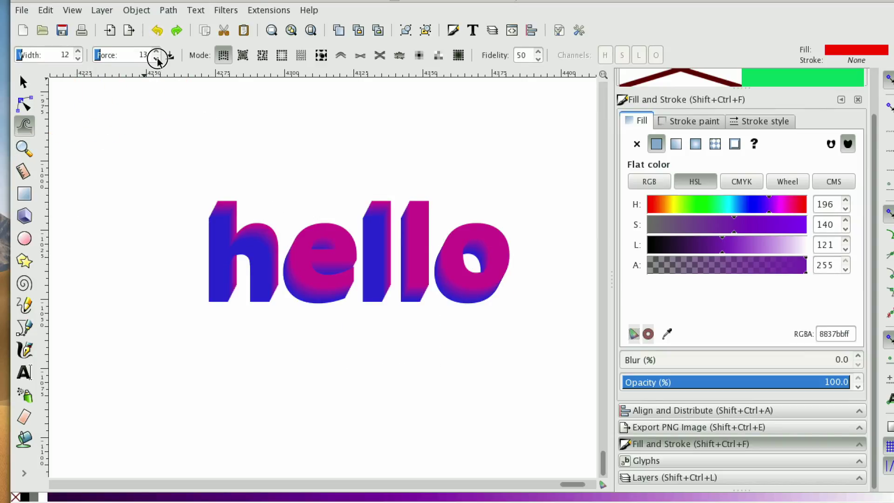
pyautogui.moveTo(332, 240)
pyautogui.mouseDown()
pyautogui.moveTo(364, 284)
pyautogui.moveTo(439, 351)
pyautogui.moveTo(273, 172)
pyautogui.moveTo(225, 238)
pyautogui.moveTo(159, 291)
pyautogui.mouseUp()
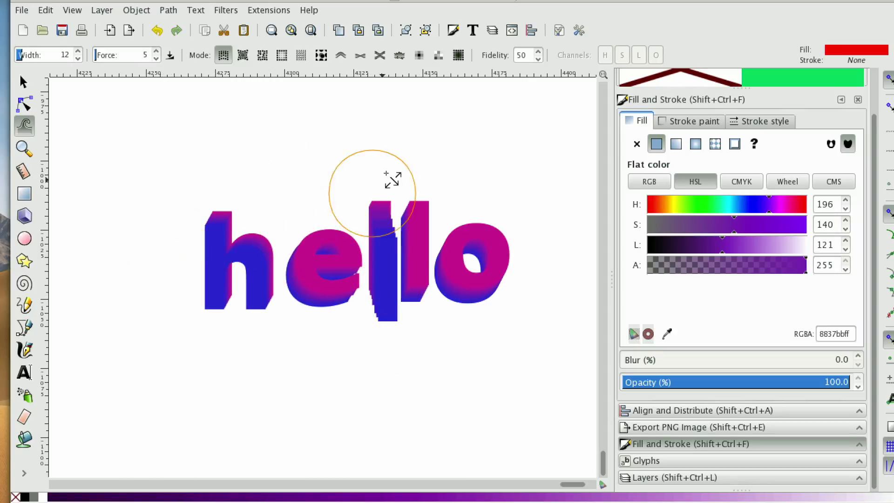
pyautogui.moveTo(505, 286)
pyautogui.mouseDown()
pyautogui.moveTo(512, 313)
pyautogui.moveTo(434, 319)
pyautogui.moveTo(431, 208)
pyautogui.moveTo(443, 176)
pyautogui.moveTo(390, 293)
pyautogui.moveTo(210, 270)
pyautogui.mouseUp()
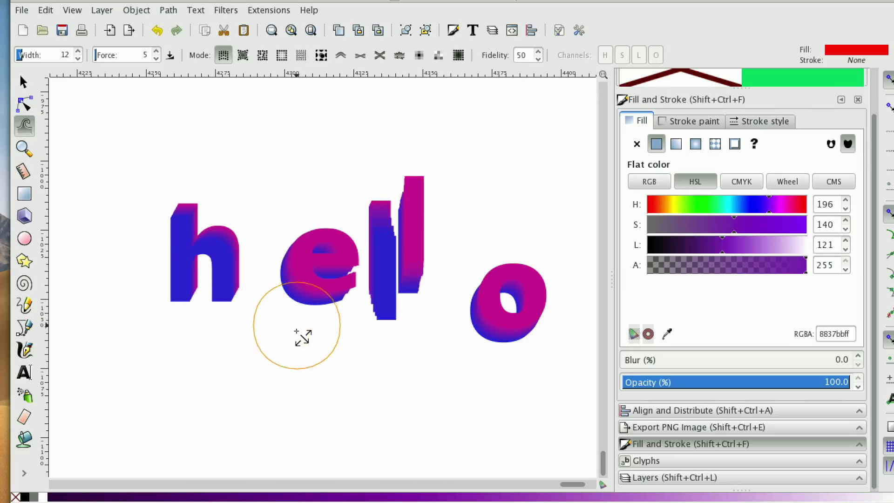
# Step: Undo all Tweak strokes on the word and return the Tweak tool to moving objects
pyautogui.hotkey('shift', 's')
pyautogui.hotkey('ctrl', 'z')
pyautogui.hotkey('shift', 'm')
pyautogui.hotkey('ctrl', 'z')
pyautogui.hotkey('ctrl', 'z')
pyautogui.hotkey('ctrl', 'z')
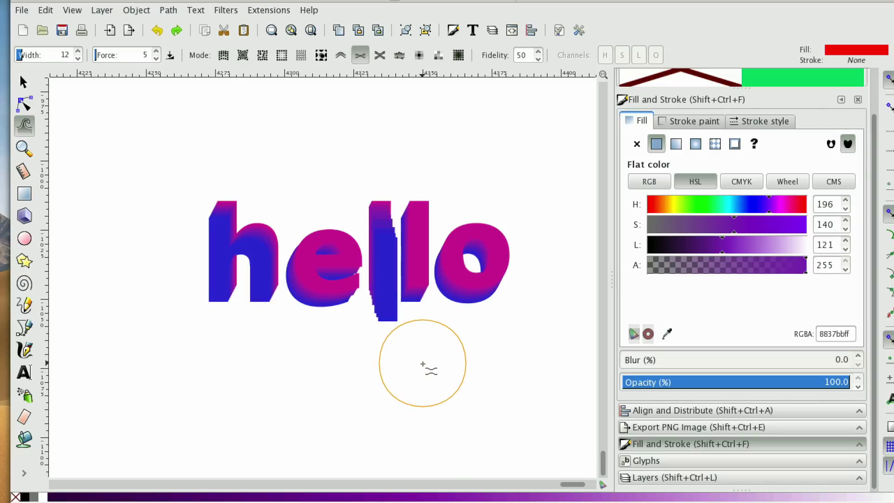
pyautogui.hotkey('ctrl', 'z')
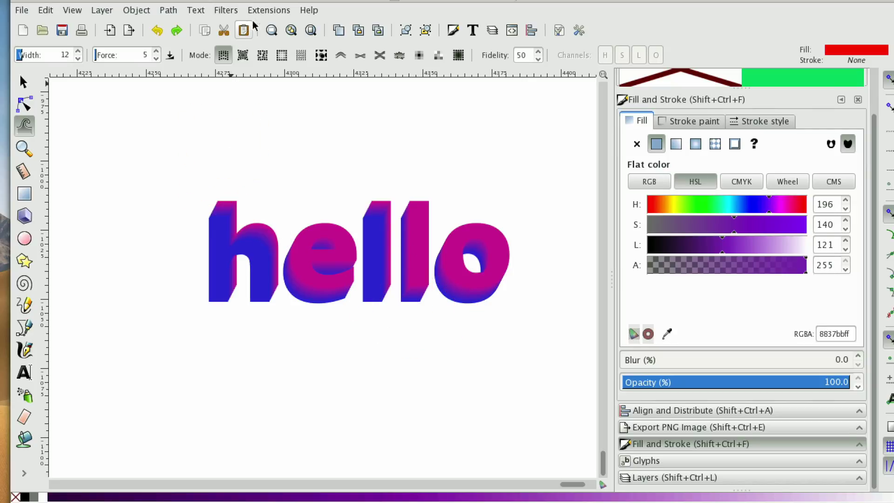
pyautogui.click(268, 10)
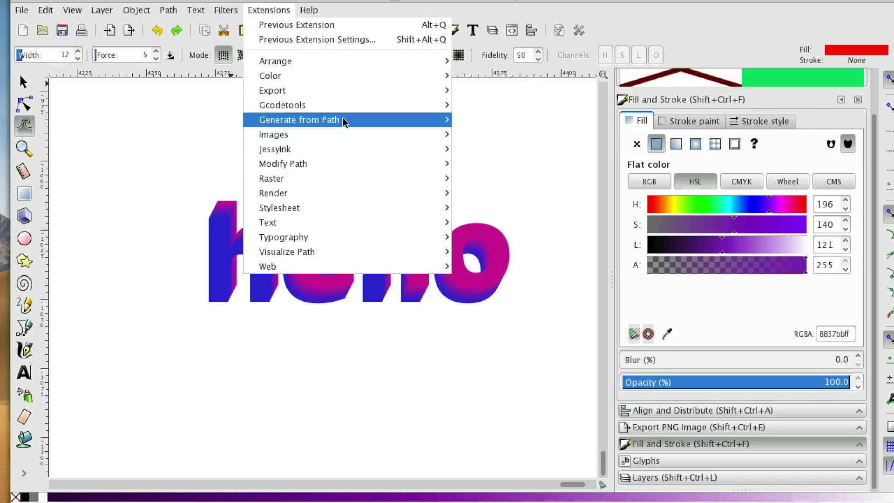
pyautogui.moveTo(345, 121)
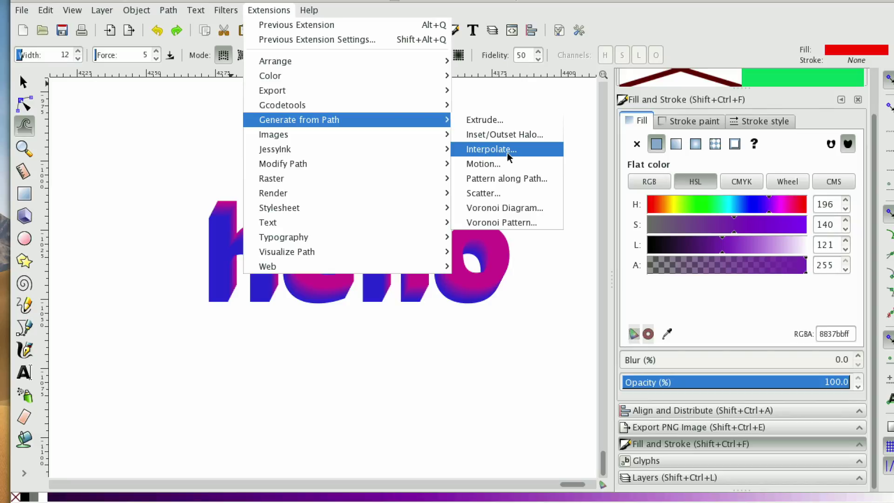
pyautogui.press('Escape')
pyautogui.press('Escape')
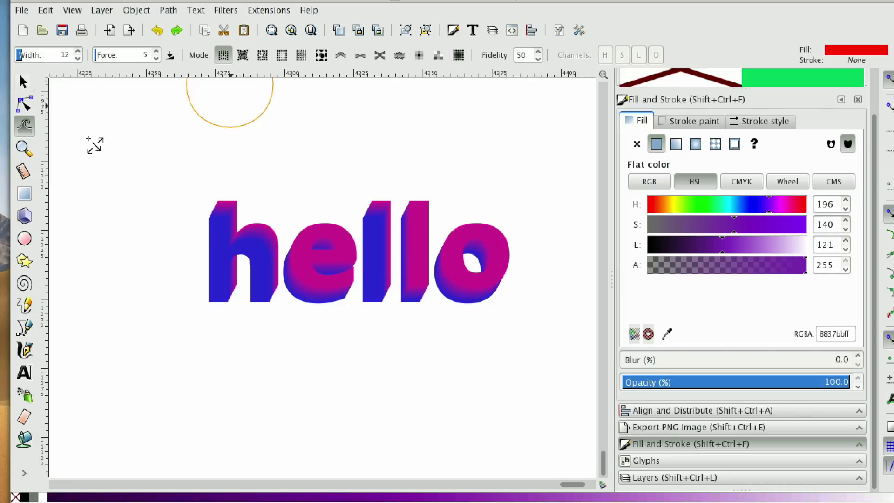